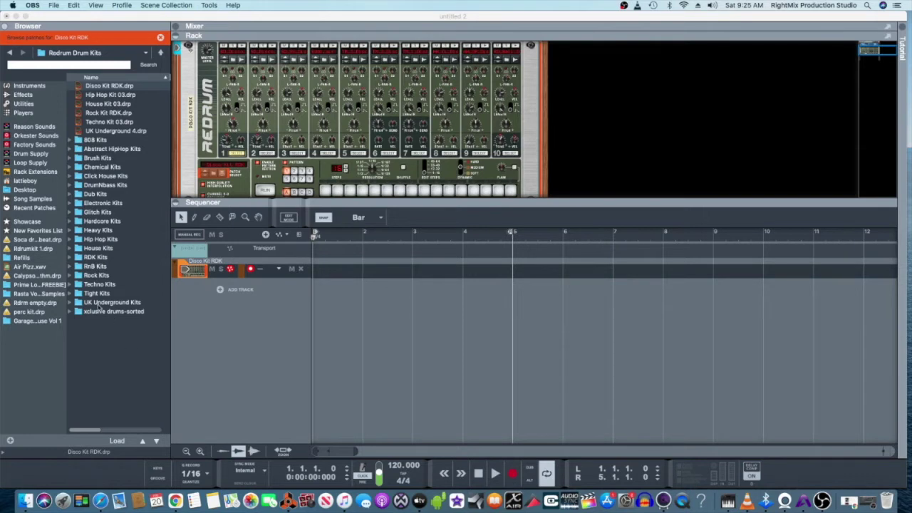
Load the Dublab TightKit1.drp kit from the Tight Kits folder onto the Redrum.
double_click(96, 294)
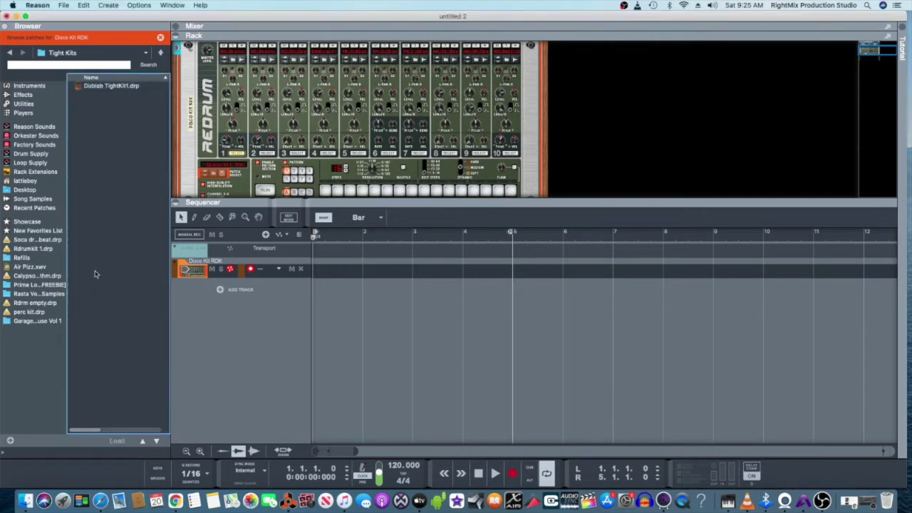
left_click(105, 87)
left_click_drag(105, 89, 262, 104)
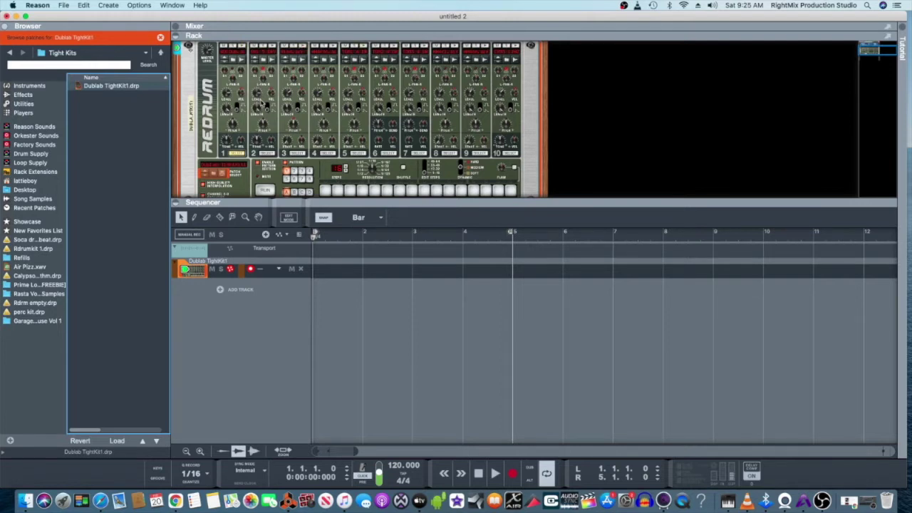
left_click(46, 6)
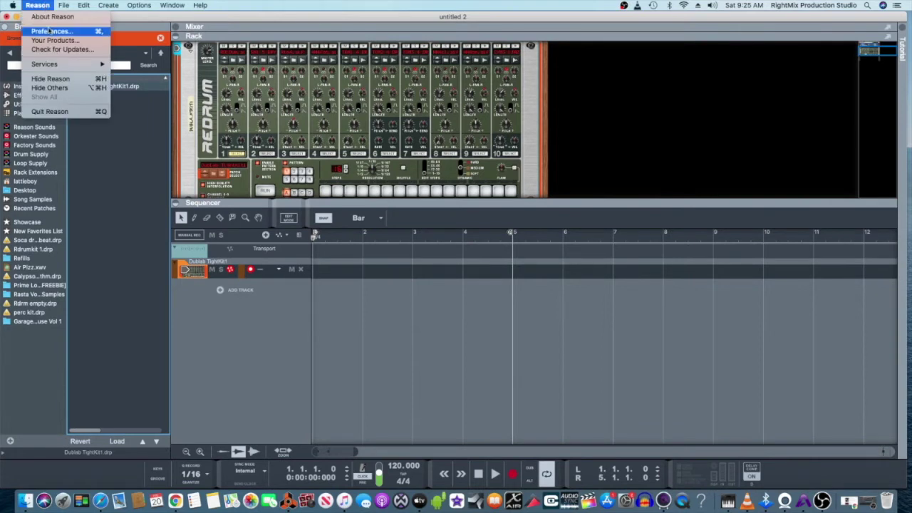
Lower the audio buffer size to 128 samples (4 ms latency) and close Preferences.
left_click(48, 32)
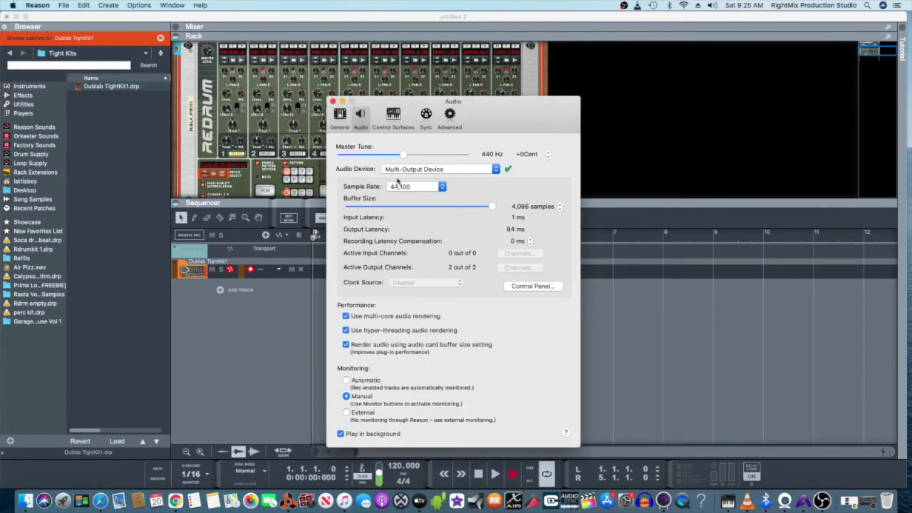
left_click_drag(492, 207, 370, 209)
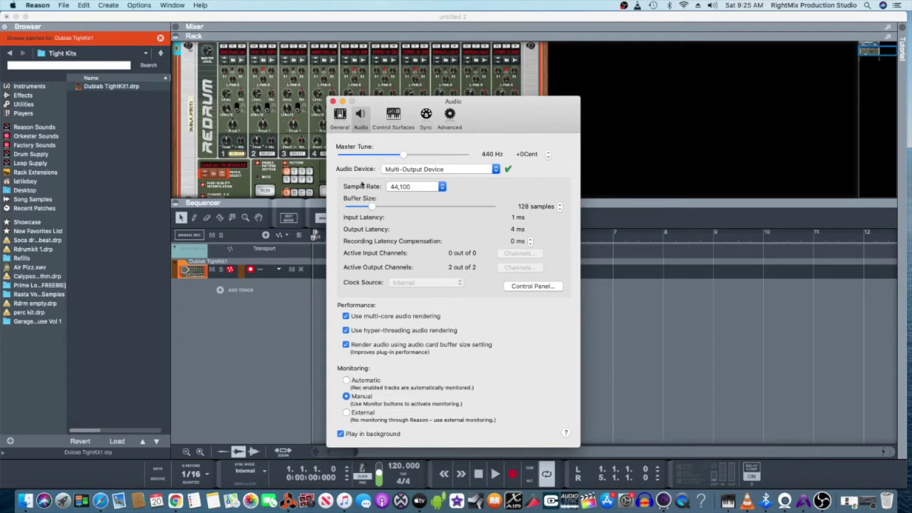
left_click(332, 102)
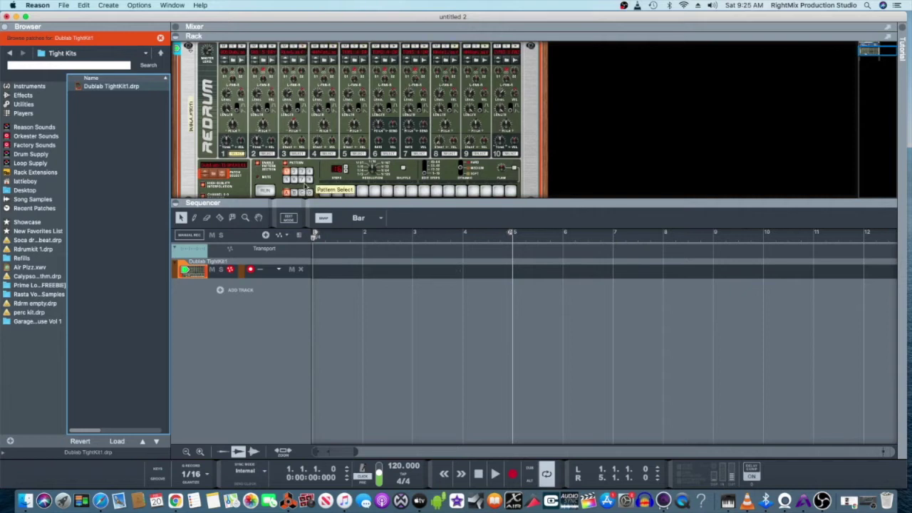
Load Bd_Basics.wav on drum 1, with pitch -10 and tone lowered to -54.
left_click(235, 60)
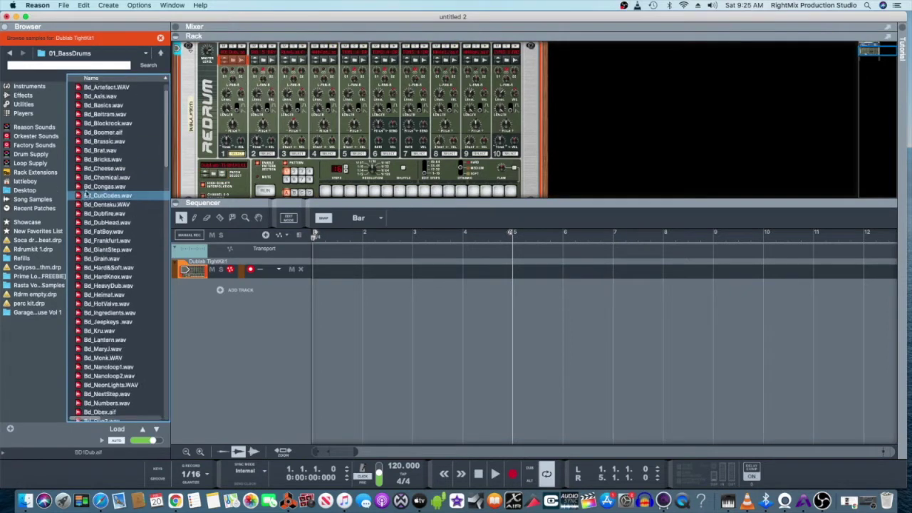
left_click(111, 149)
key("Up")
key("Up")
key("Up")
key("Up")
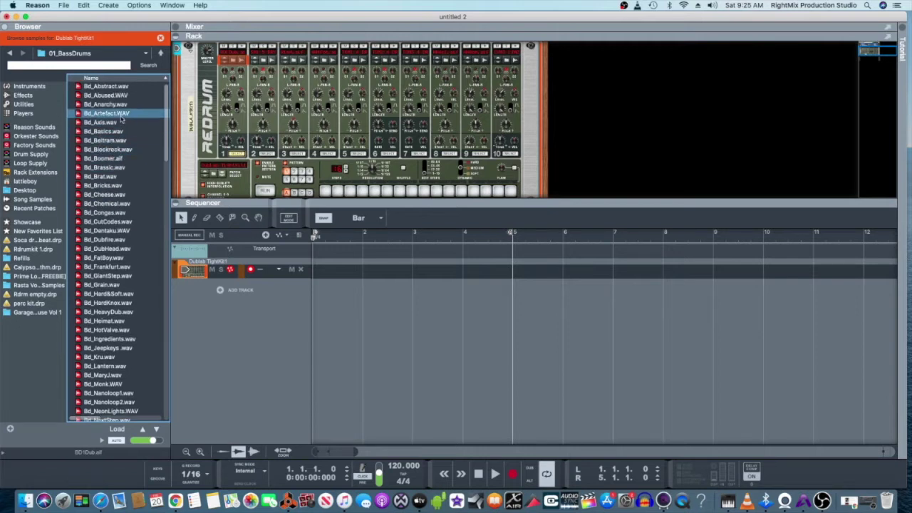
key("Down")
key("Down")
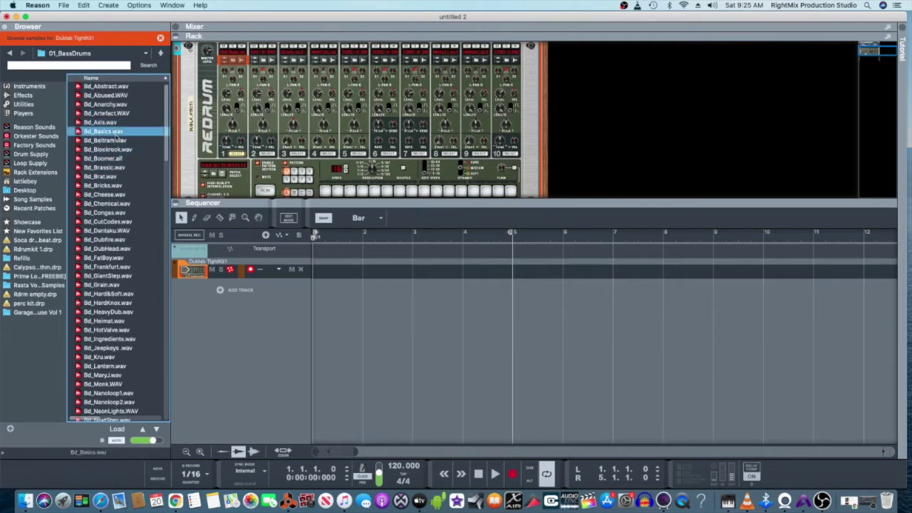
left_click(233, 127)
left_click_drag(233, 126, 231, 131)
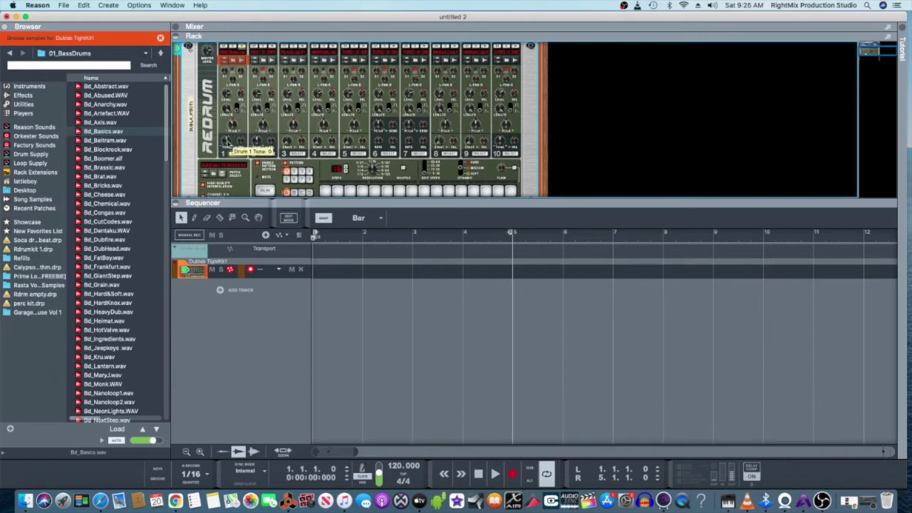
left_click_drag(228, 143, 245, 107)
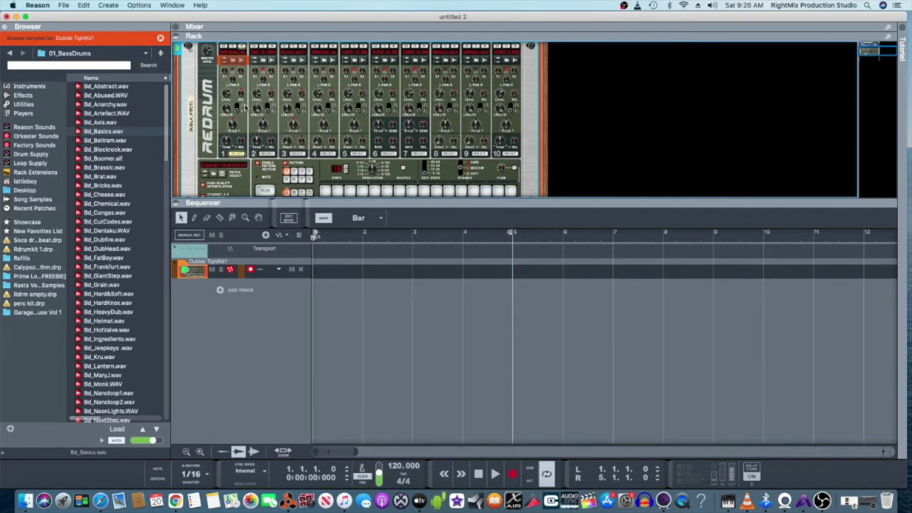
Load the snare sample Sd_Brassic.wav on drum channel 2.
left_click(264, 61)
left_click_drag(121, 101, 107, 153)
scroll(115, 142, "up", 10)
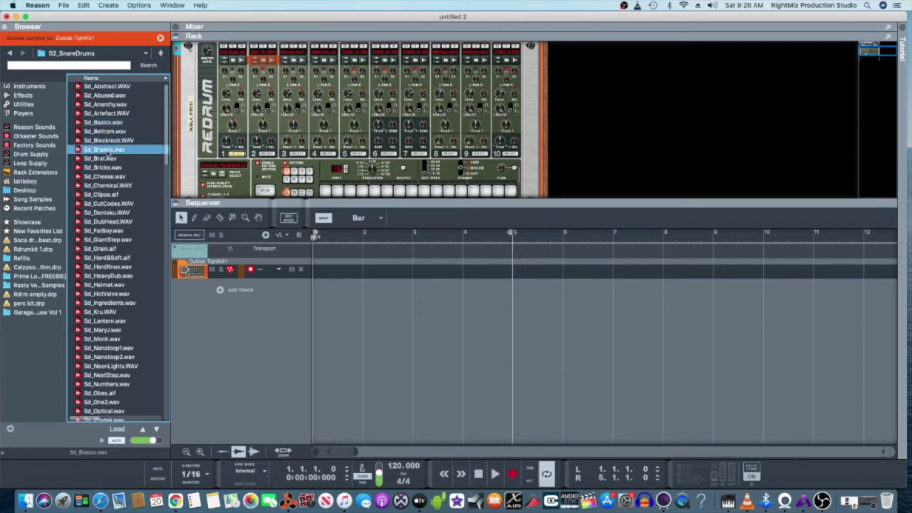
Undo the last two edits: Drum 1 Vel to Level, then Drum 1 Tone.
left_click(84, 5)
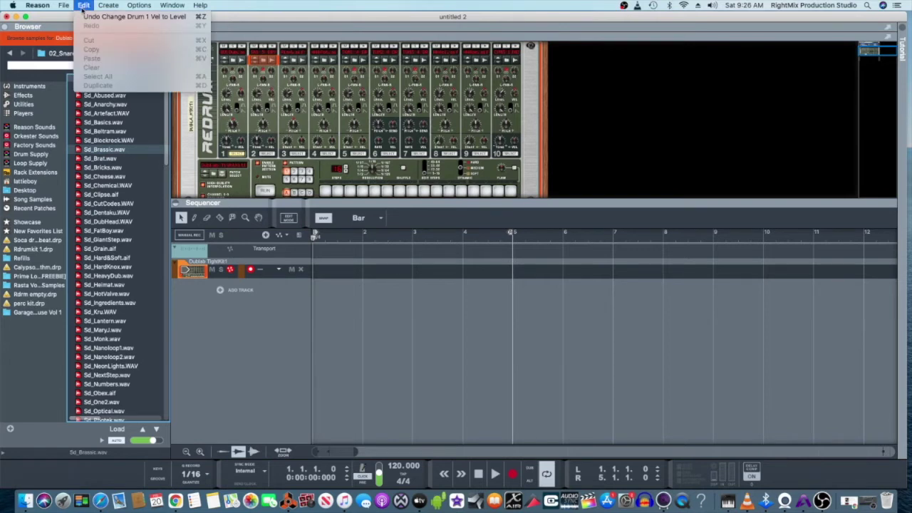
left_click(84, 16)
left_click(84, 6)
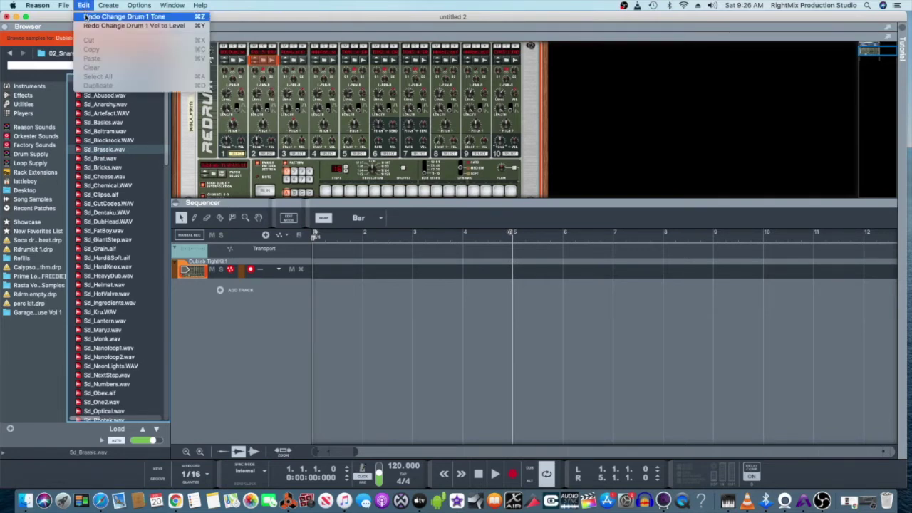
left_click(85, 16)
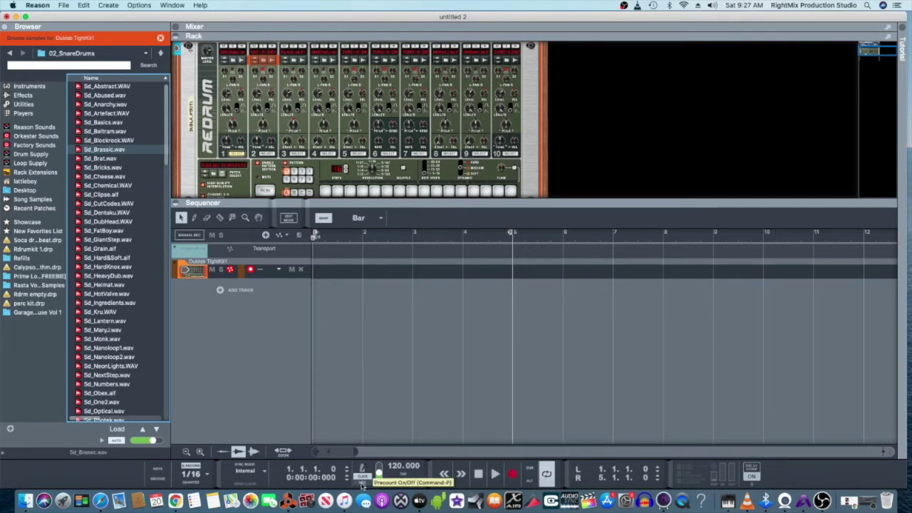
mouse_move(378, 476)
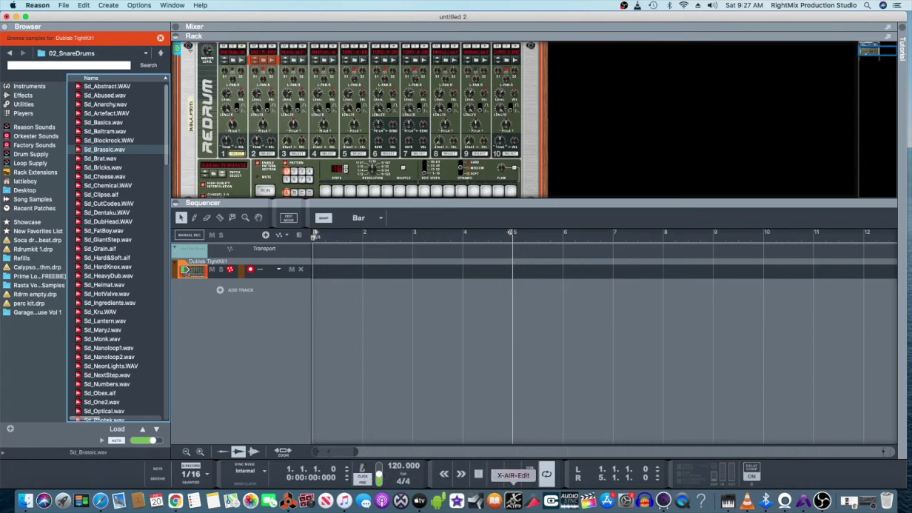
Make a brief test recording, then lower the song tempo from 120 to 104 BPM.
left_click(512, 475)
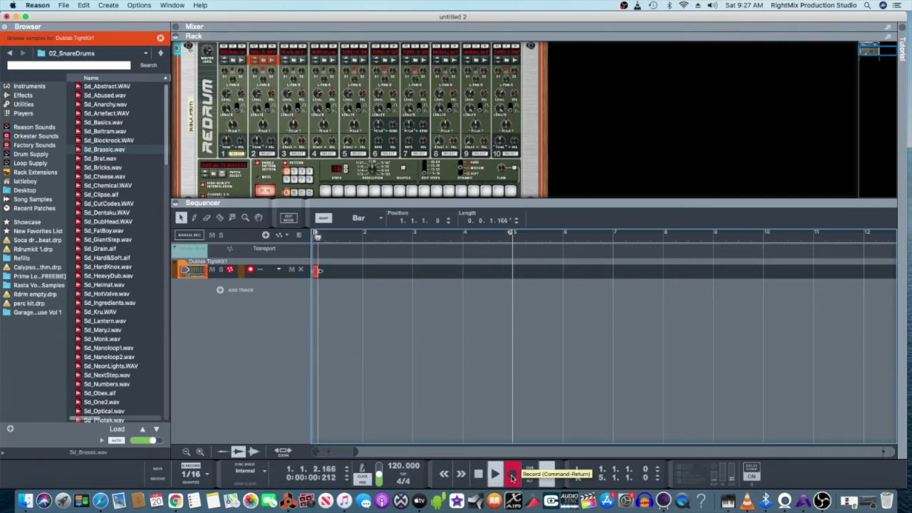
left_click(478, 474)
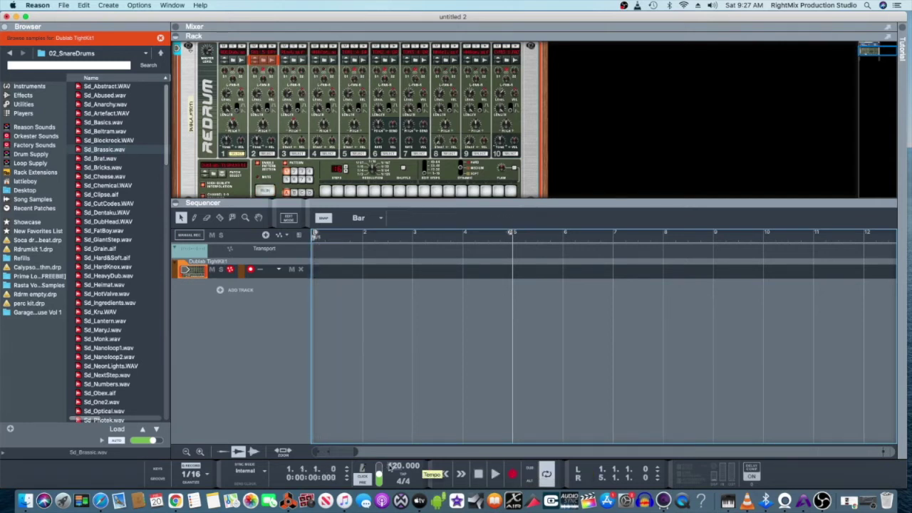
left_click(393, 467)
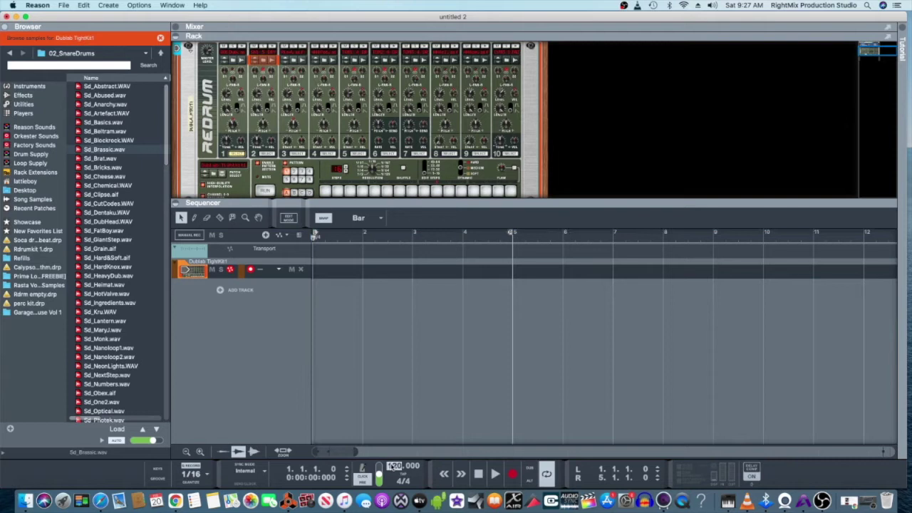
left_click_drag(394, 467, 400, 496)
left_click_drag(400, 497, 416, 478)
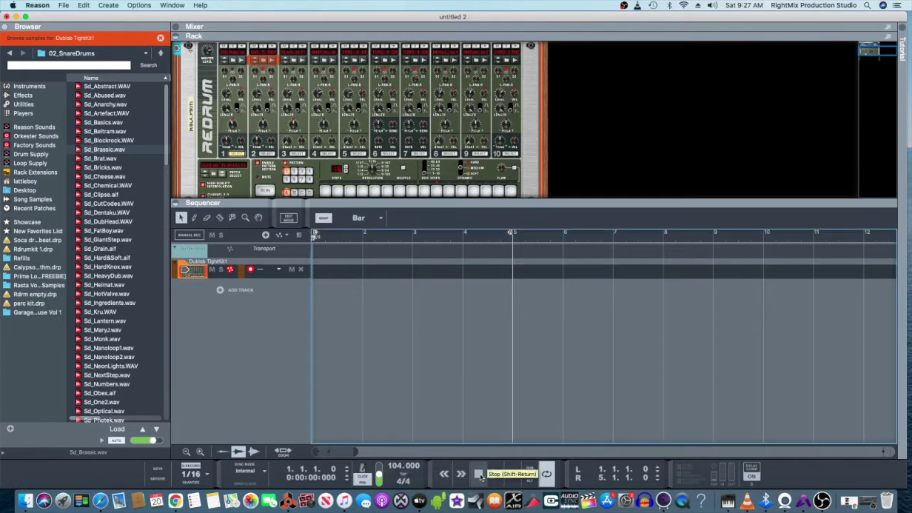
Play the song from the start at 104 BPM, then start recording on the drum track.
left_click(493, 475)
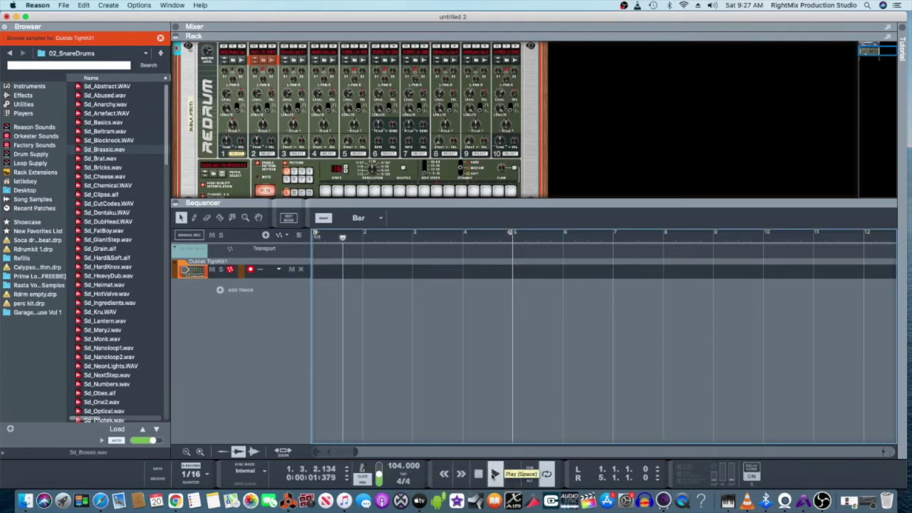
left_click(493, 477)
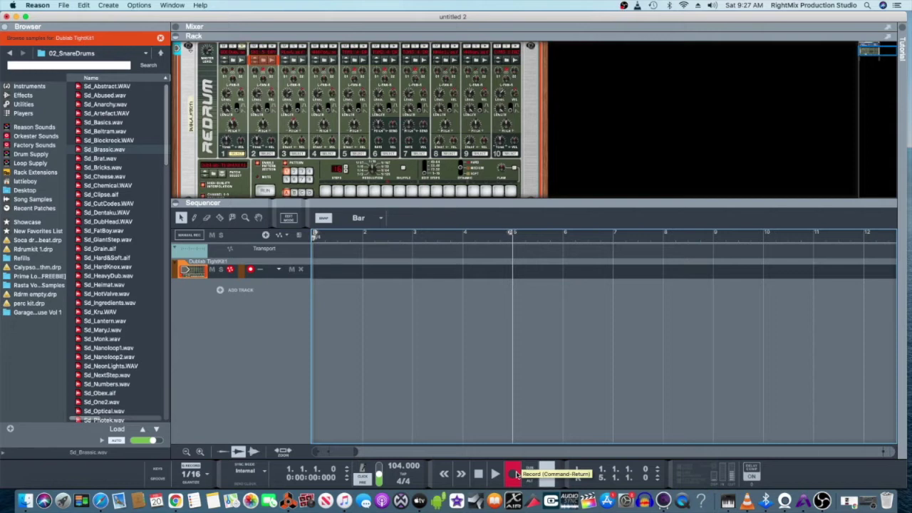
left_click(515, 475)
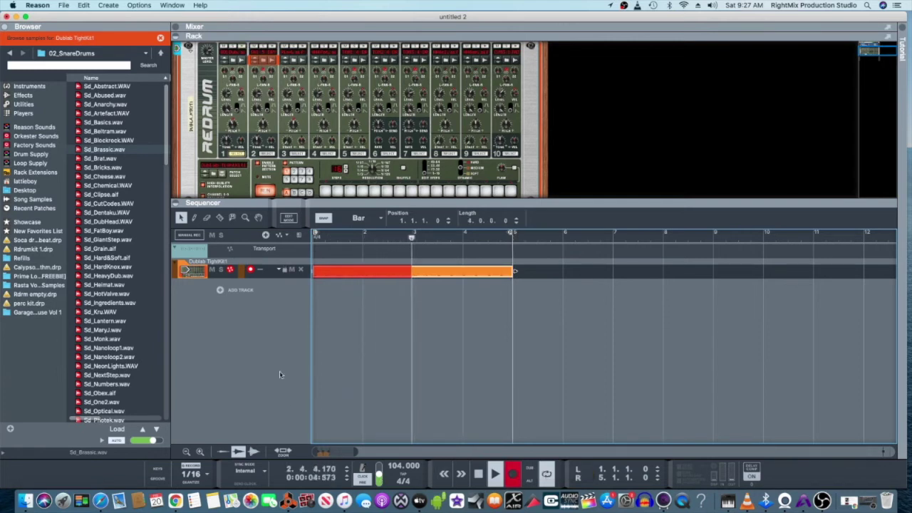
Record a four-bar drum clip from bar 1 to bar 5 and zoom in on it, then stop.
left_click(201, 453)
left_click(202, 452)
left_click(201, 452)
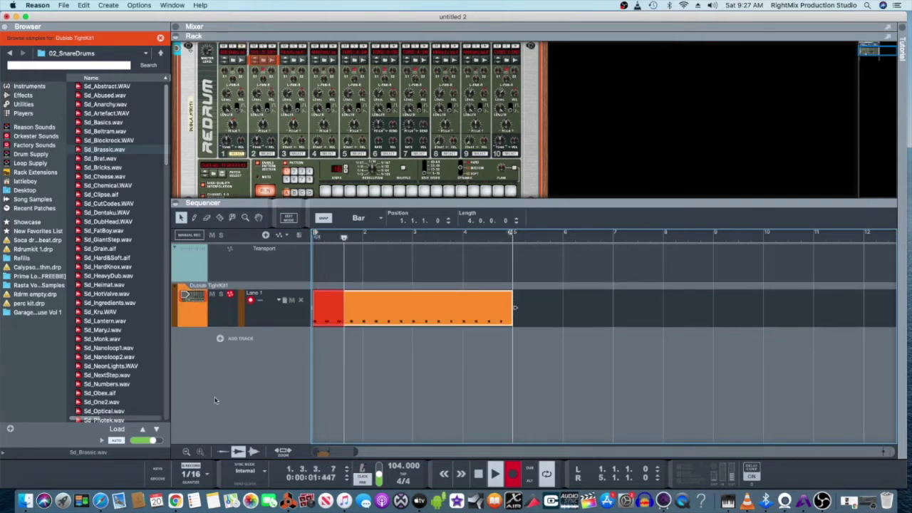
left_click(244, 218)
left_click(376, 307)
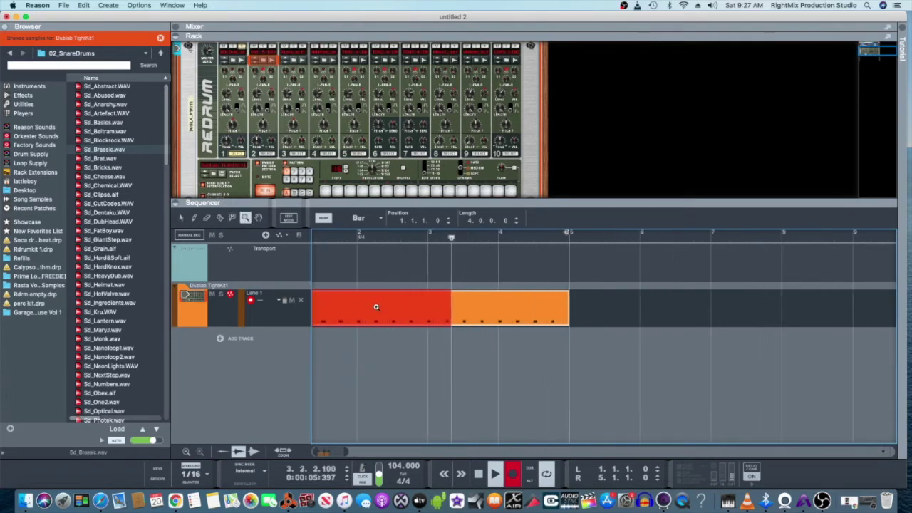
left_click(376, 307)
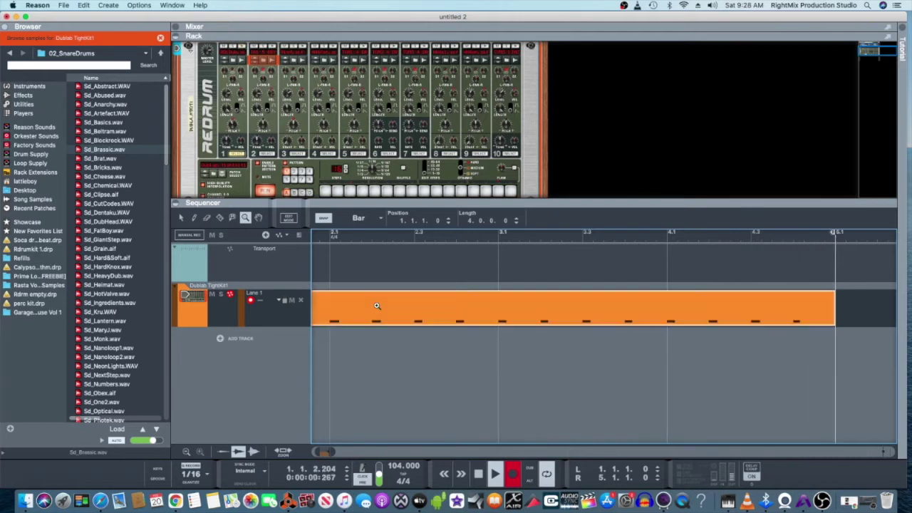
key("space")
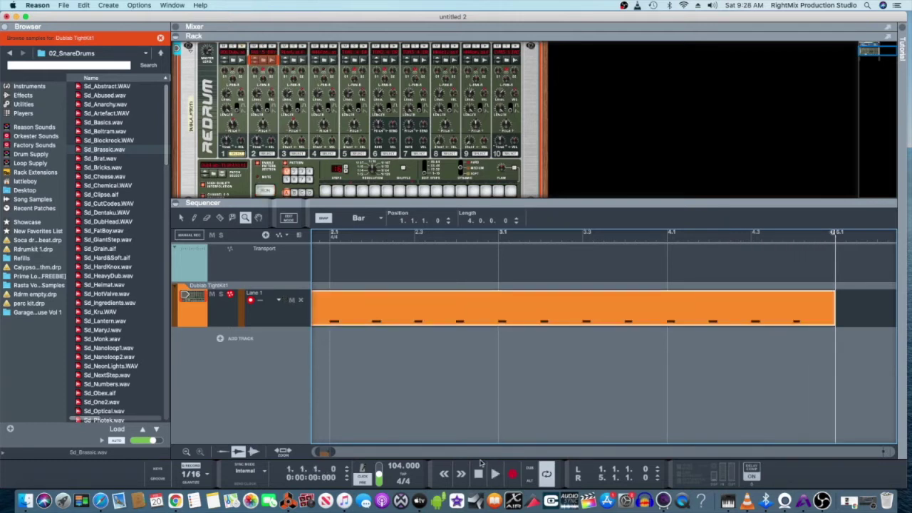
Record a fresh pass of Redrum hits across bars 1–4, then re-arm recording.
left_click_drag(324, 453, 304, 456)
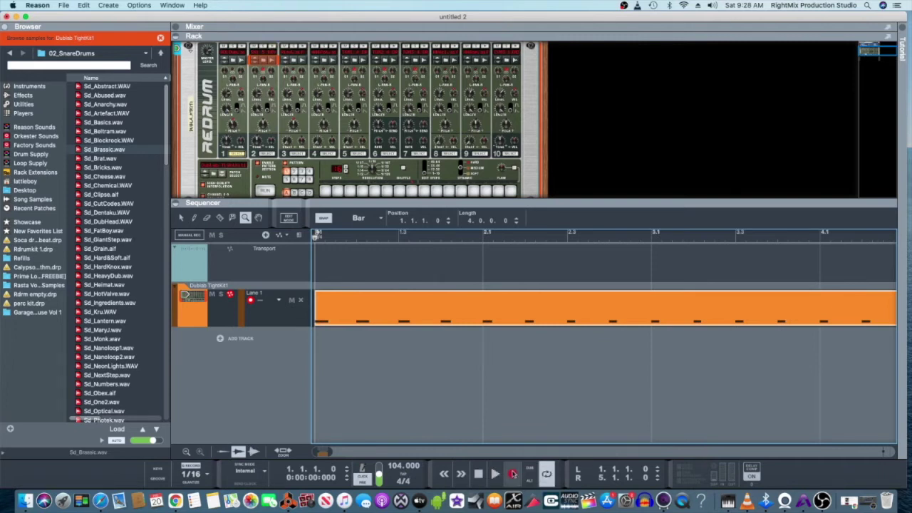
left_click(512, 473)
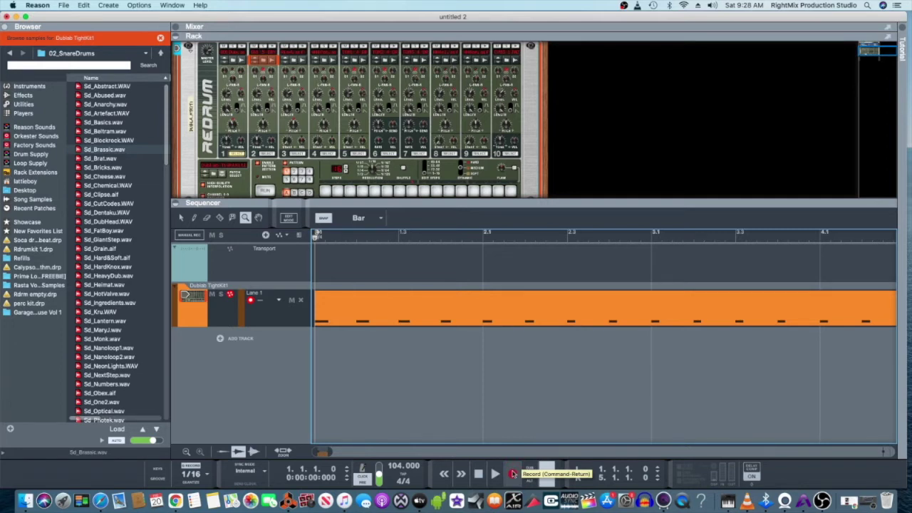
left_click_drag(330, 450, 332, 450)
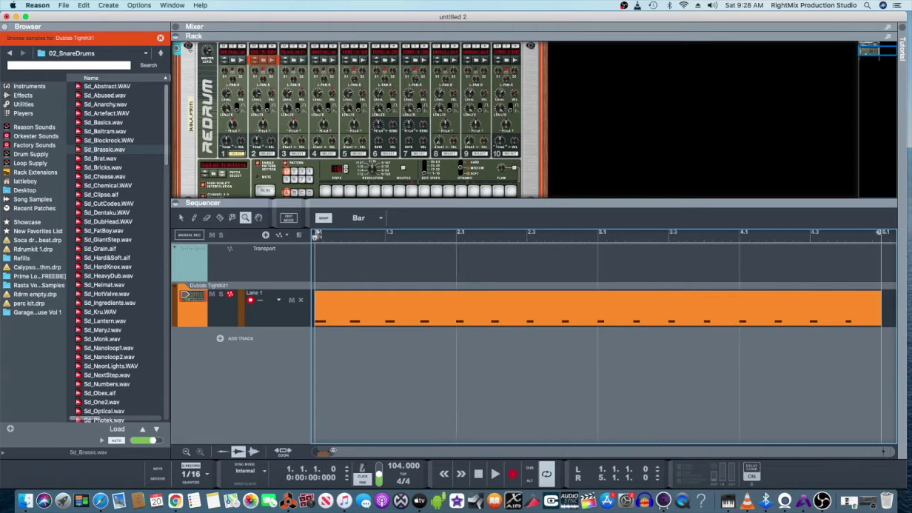
left_click(514, 474)
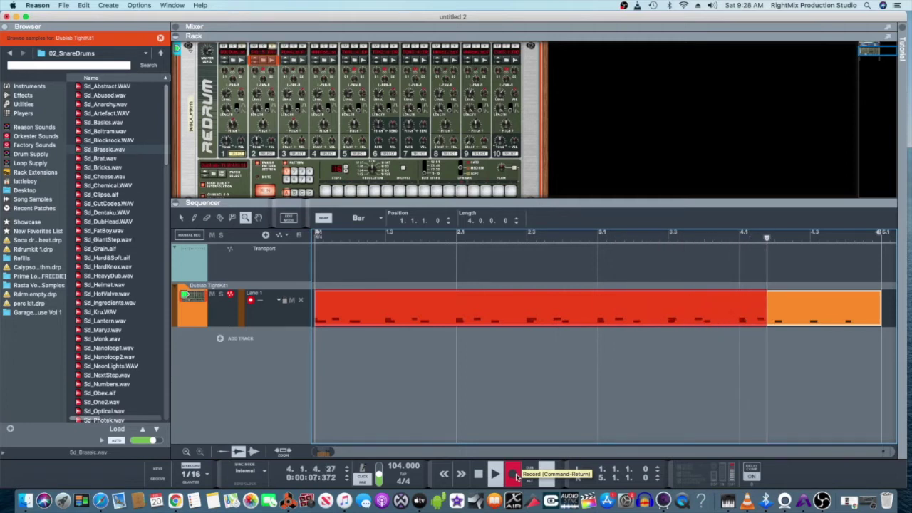
key("space")
key("space")
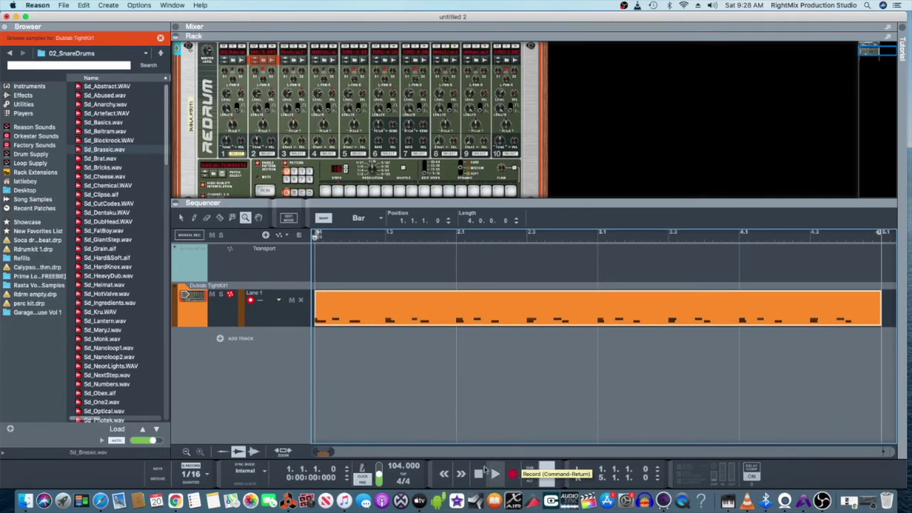
left_click(510, 475)
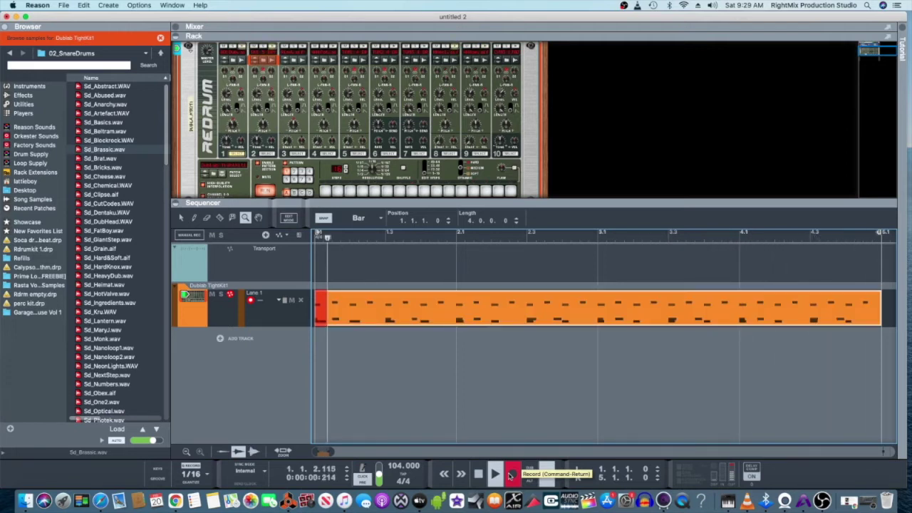
Stop the overdub pass, zoom the timeline closer, and switch to the Arrow tool.
key("space")
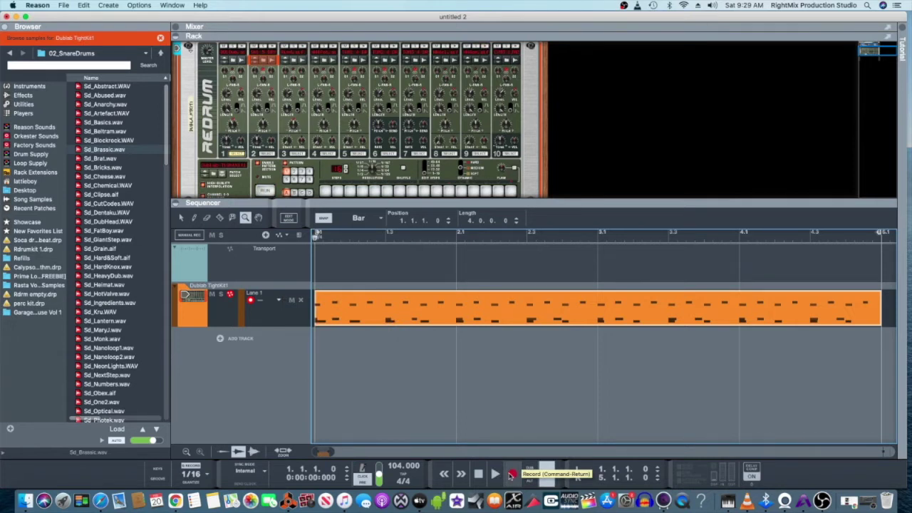
left_click_drag(329, 451, 335, 453)
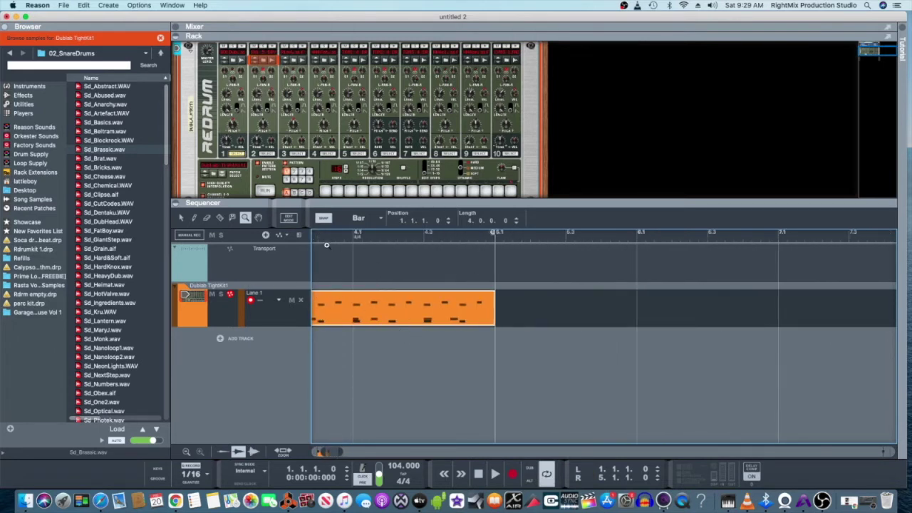
left_click_drag(322, 451, 320, 451)
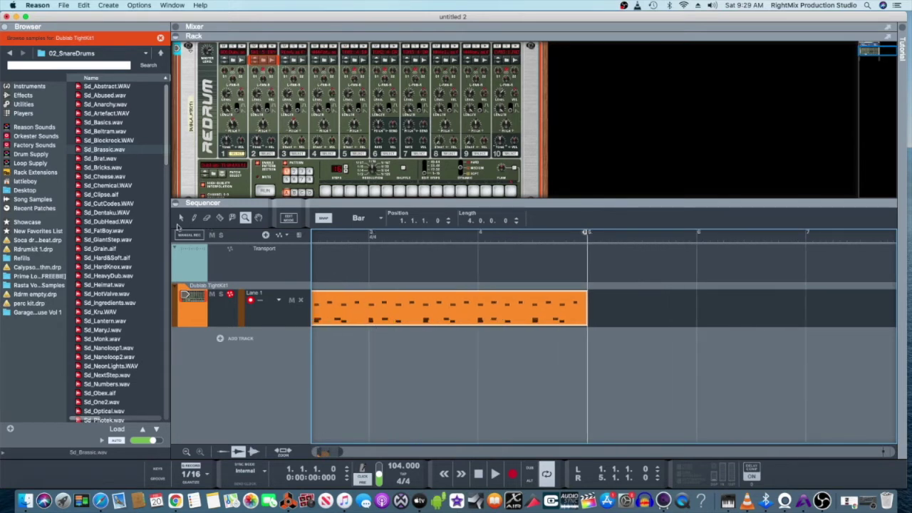
left_click(181, 217)
Duplicate the drum clip to start at bar 5 and erase the snare-row hits from the copy.
right_click(364, 312)
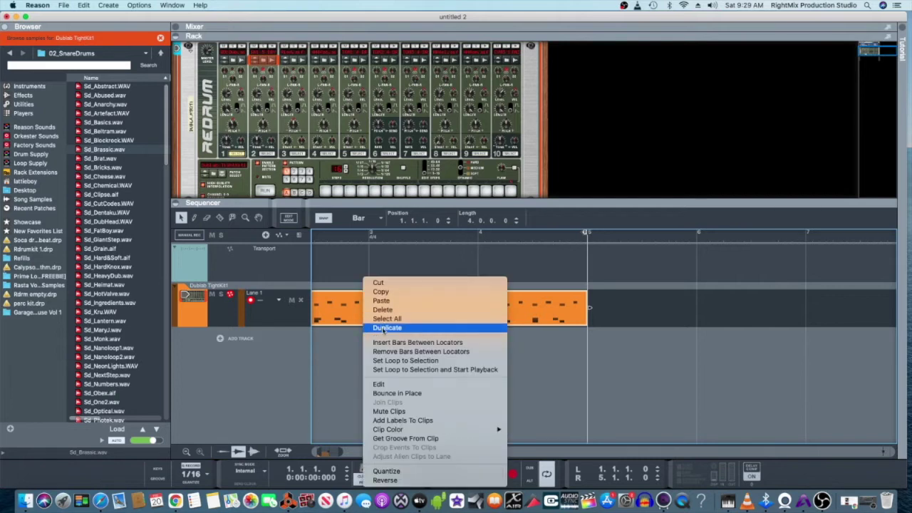
left_click(384, 328)
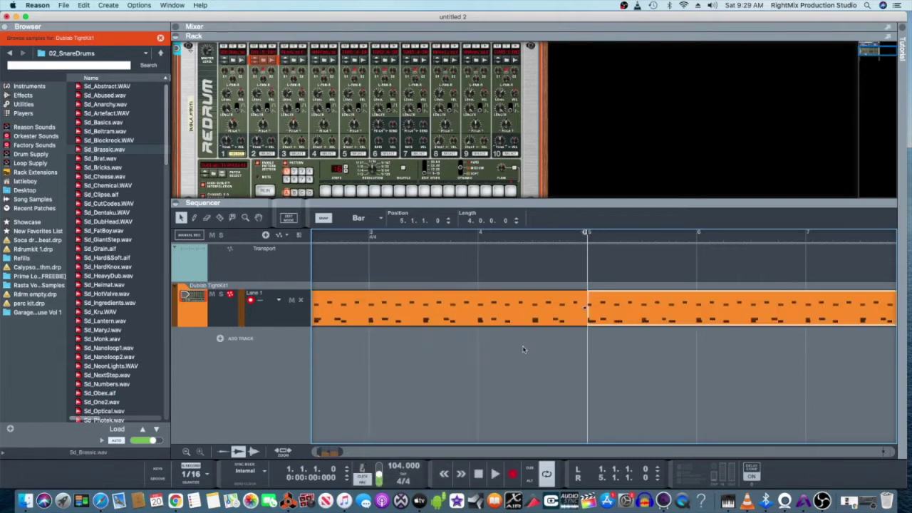
double_click(663, 316)
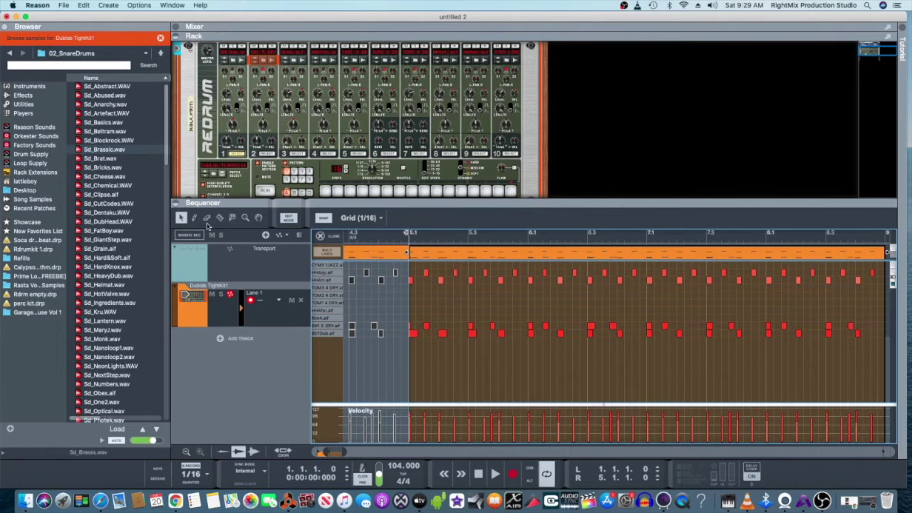
left_click(207, 219)
left_click_drag(867, 326, 411, 322)
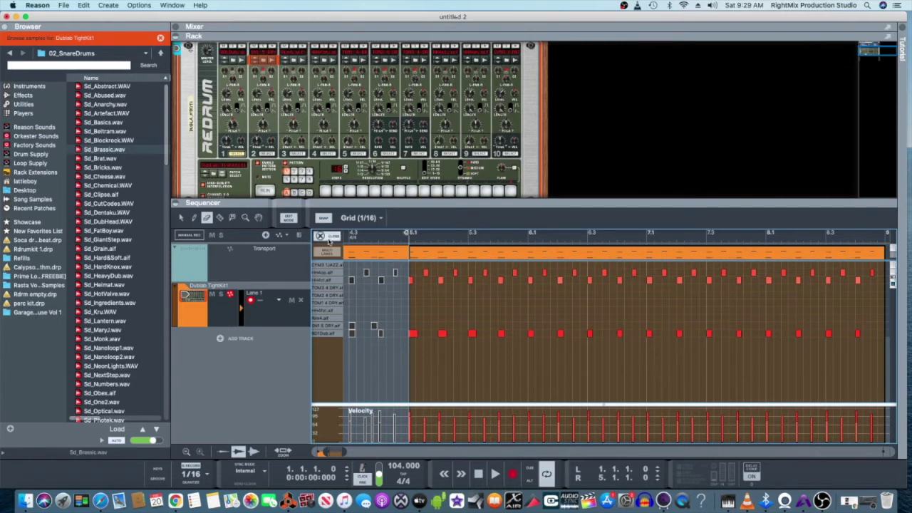
Leave note editing and briefly audition the edited beat.
left_click(324, 237)
key("space")
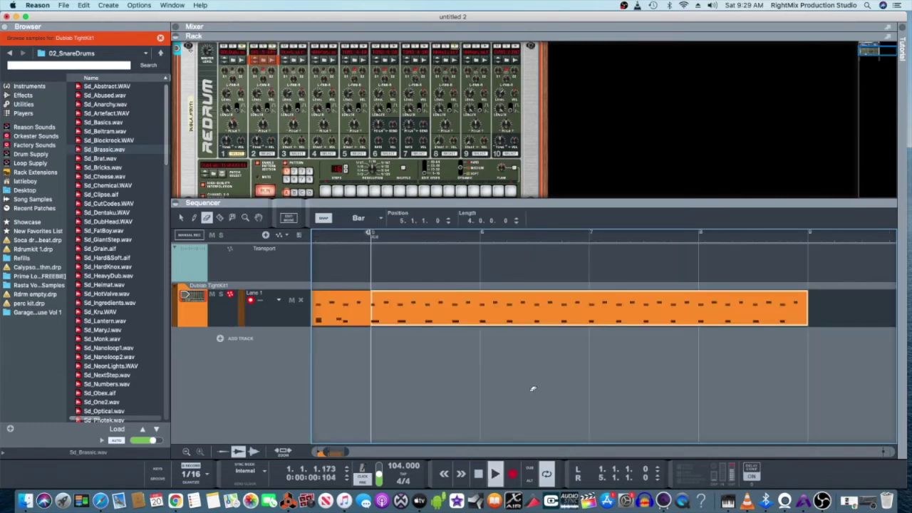
key("space")
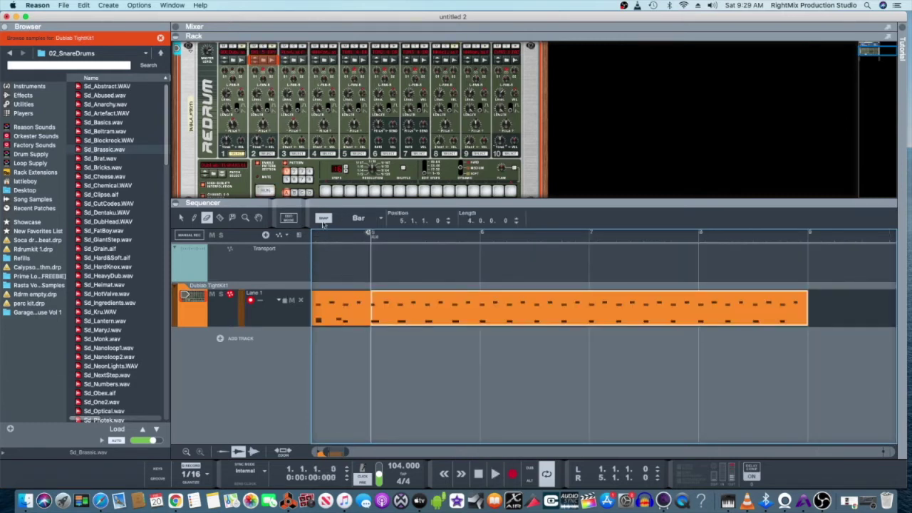
Audition and record new drum hits into the clip starting at bar 5.
left_click(369, 237)
key("space")
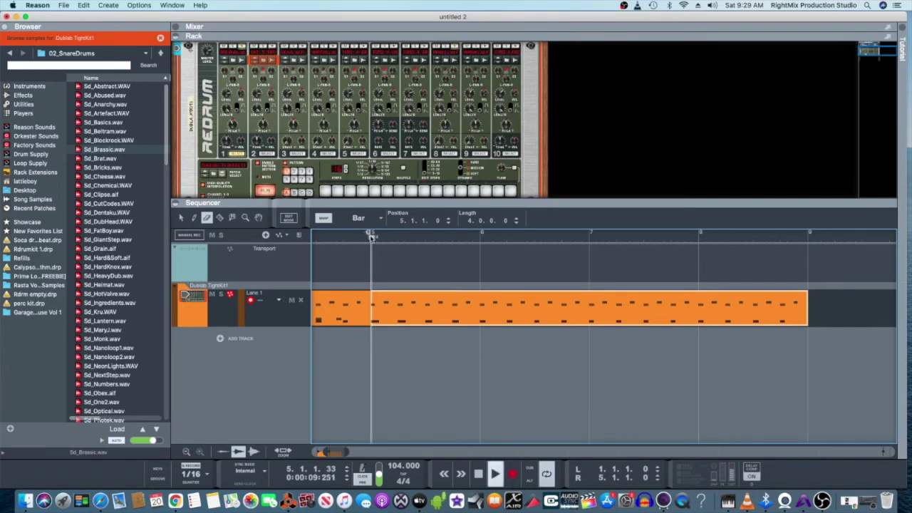
key("space")
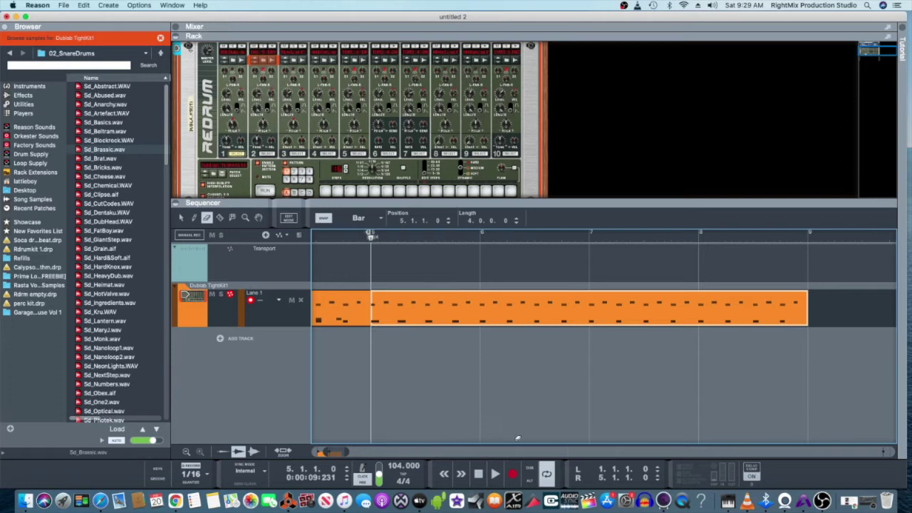
left_click(513, 474)
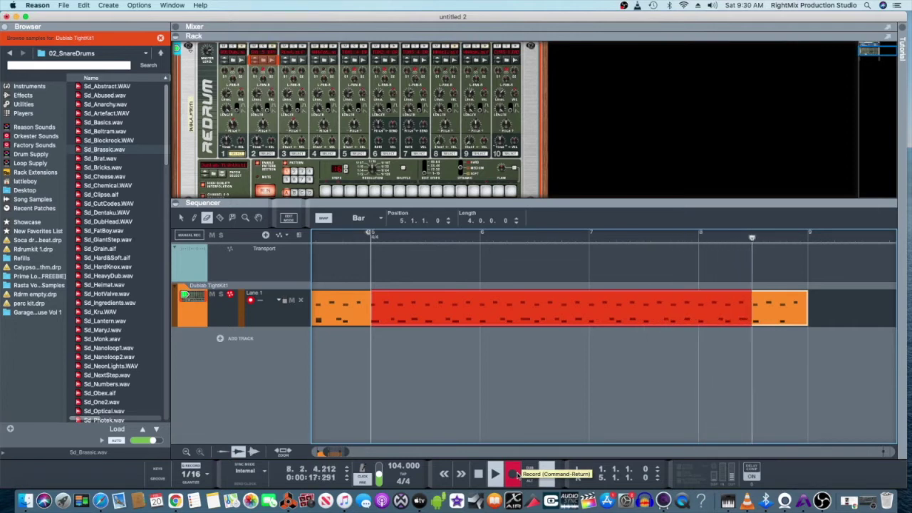
key("space")
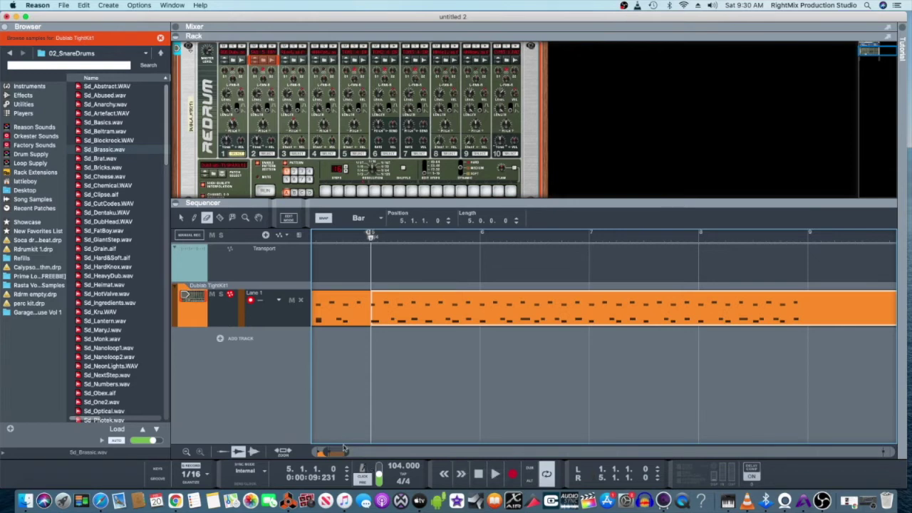
Trim the bar-5 drum clip from five bars to four, ending at bar 9.
left_click_drag(345, 451, 372, 452)
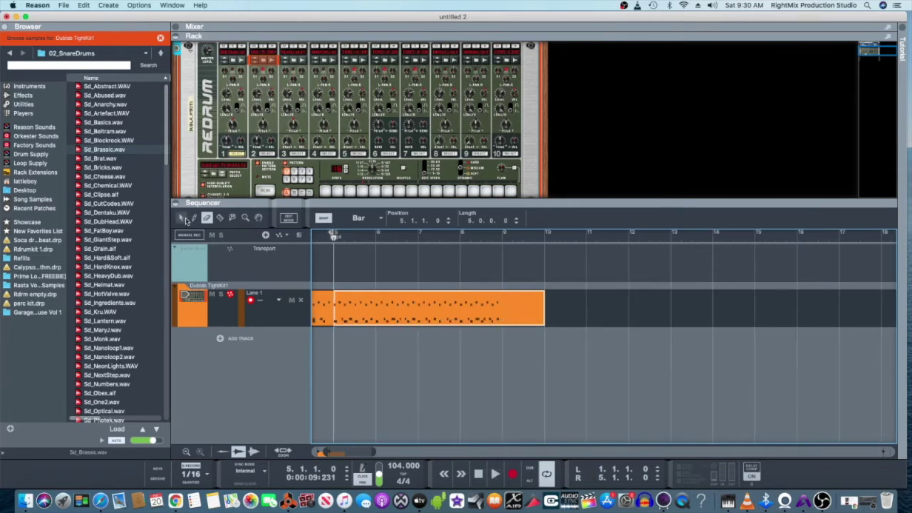
left_click(181, 218)
left_click(546, 308)
left_click_drag(504, 311, 497, 316)
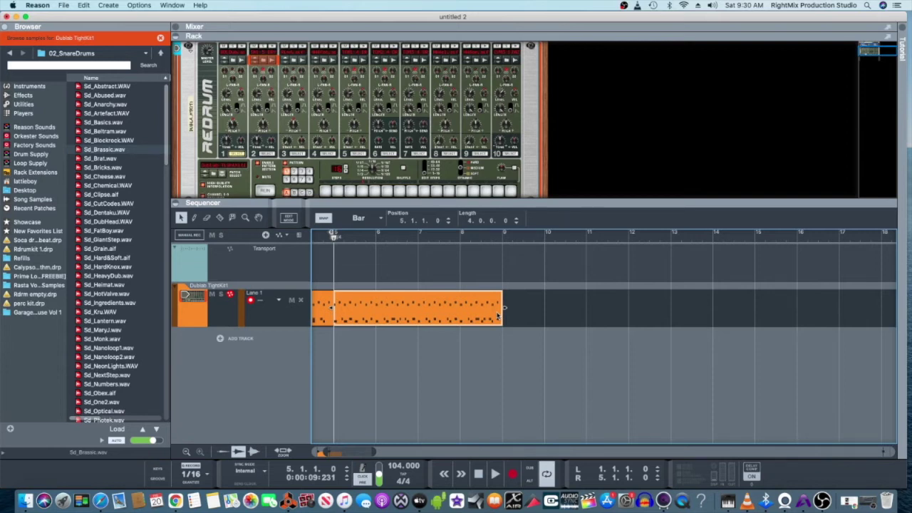
Duplicate the drum clip to bars 9–13 and erase its snare-row hits with the Pencil tool.
right_click(398, 316)
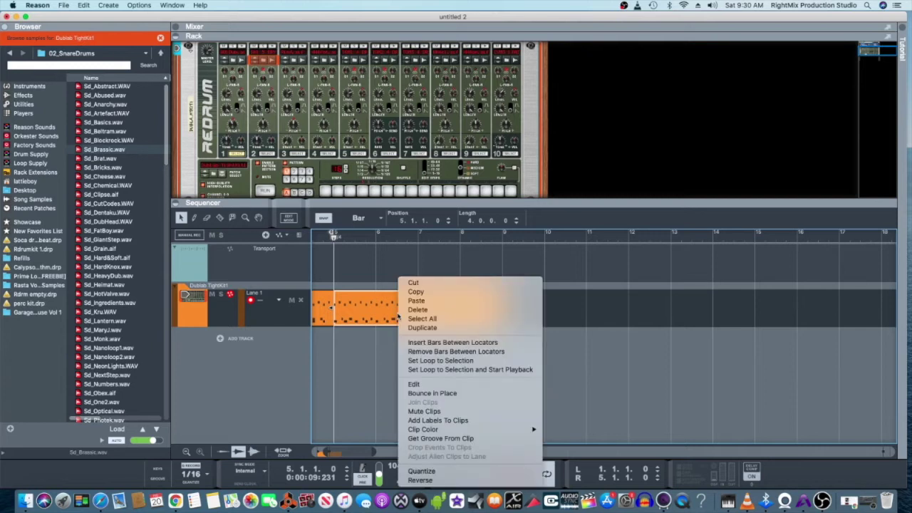
left_click(421, 330)
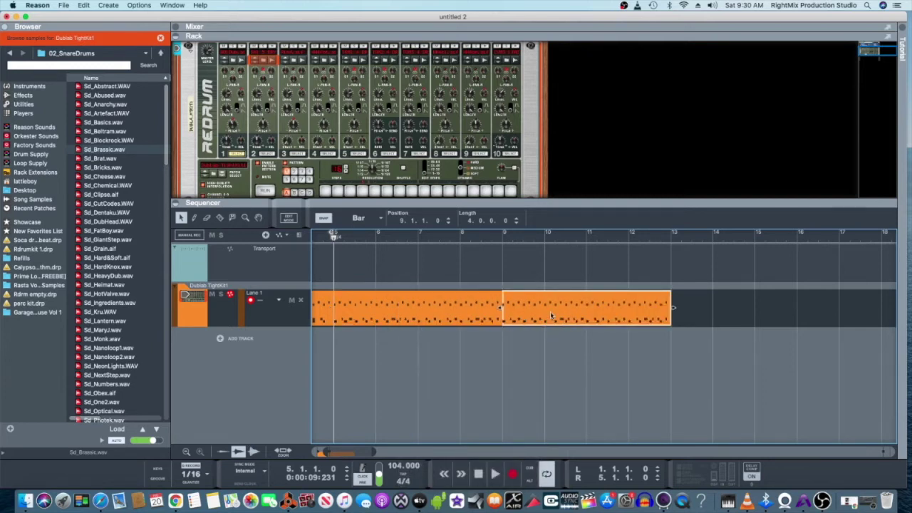
double_click(550, 316)
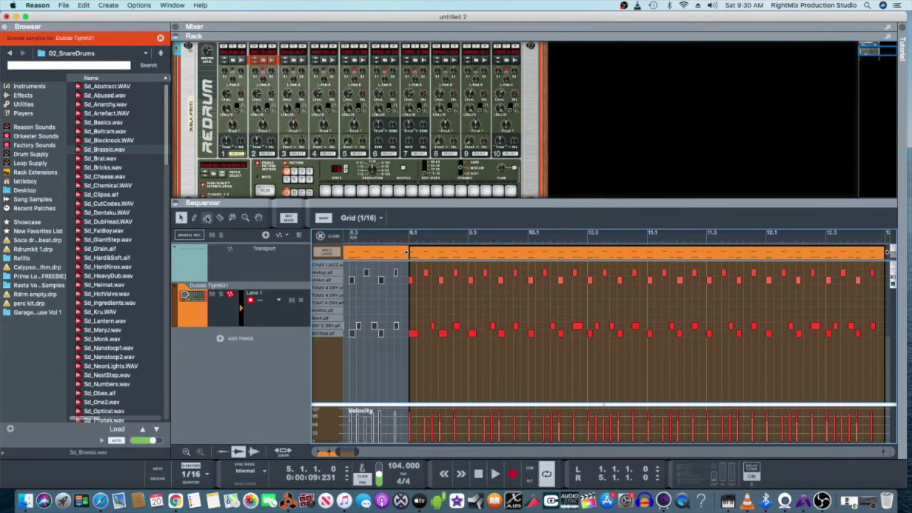
left_click(207, 218)
mouse_move(880, 321)
left_mouse_down()
mouse_move(404, 318)
mouse_move(413, 314)
left_mouse_up()
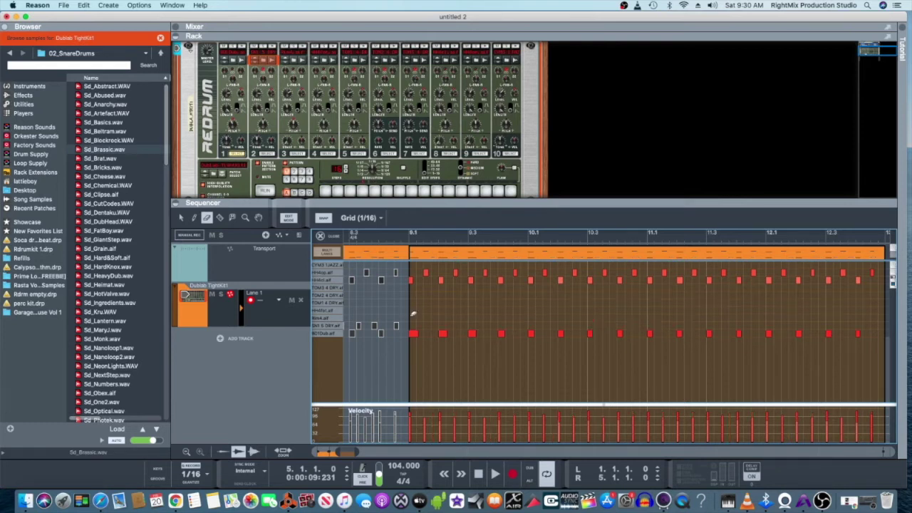
key("super+e")
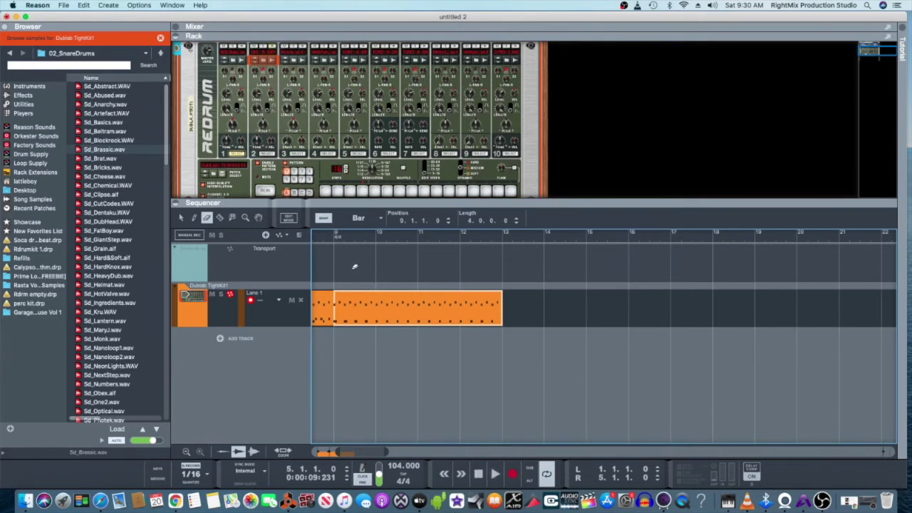
Record a pass over the third clip starting from bar 9.
left_click(335, 236)
left_click(515, 473)
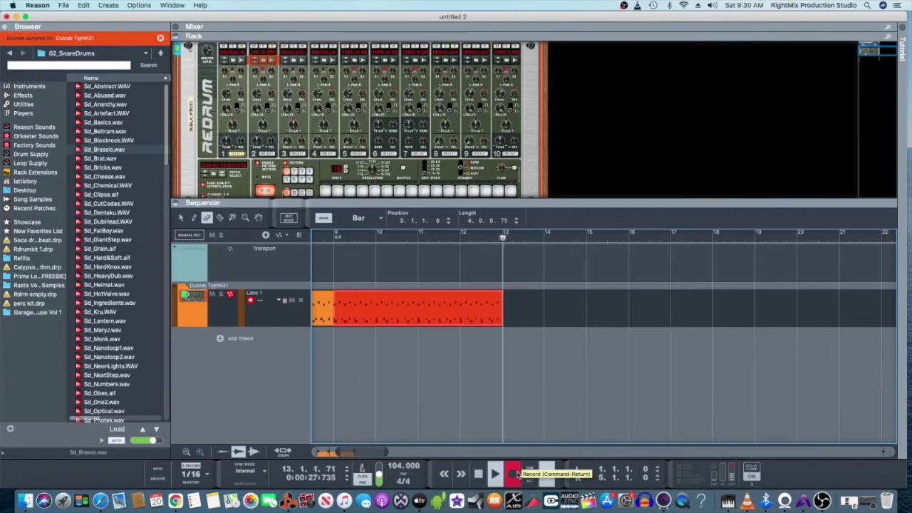
key("space")
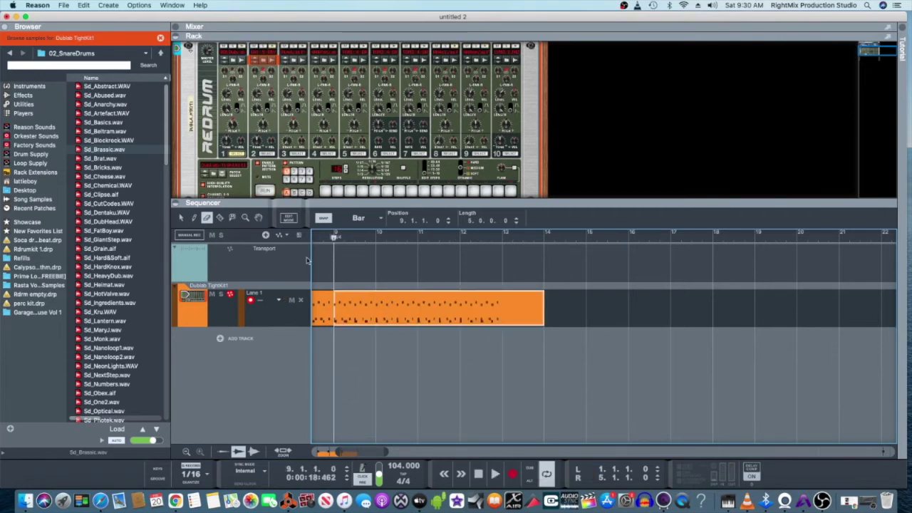
Trim the clip's last section to end at bar 13 and rewind to bar 1.
key("q")
left_click_drag(540, 307, 501, 308)
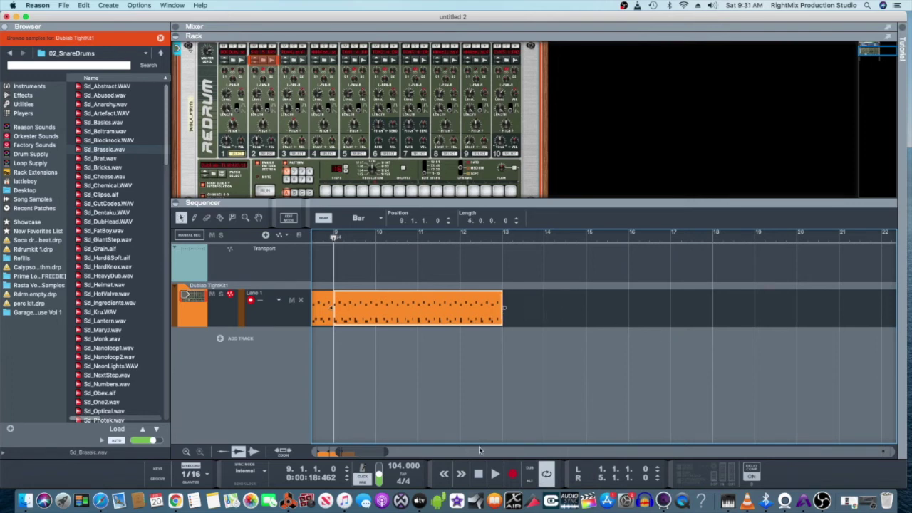
scroll(371, 445, "left", 10)
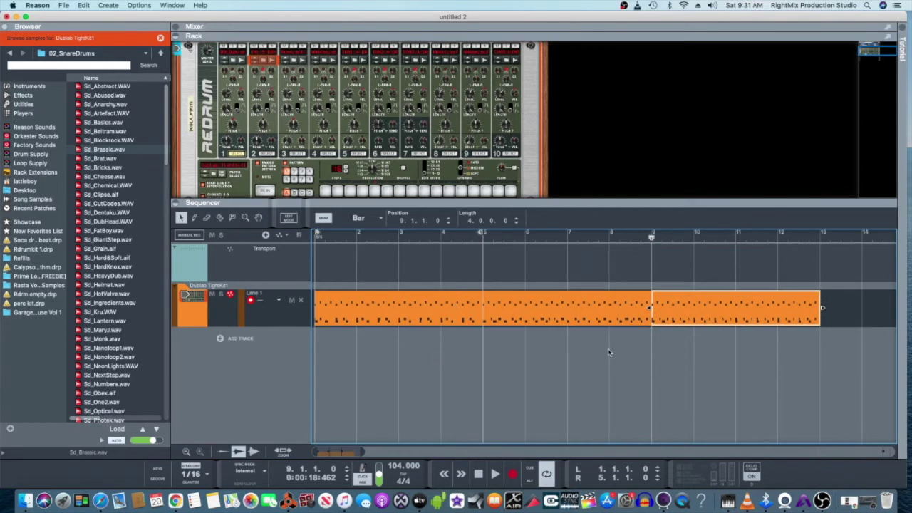
left_click(479, 475)
Play and record the beat from bar 1, delete the empty Lane 2, and select the bars 5–9 clip.
left_click(495, 474)
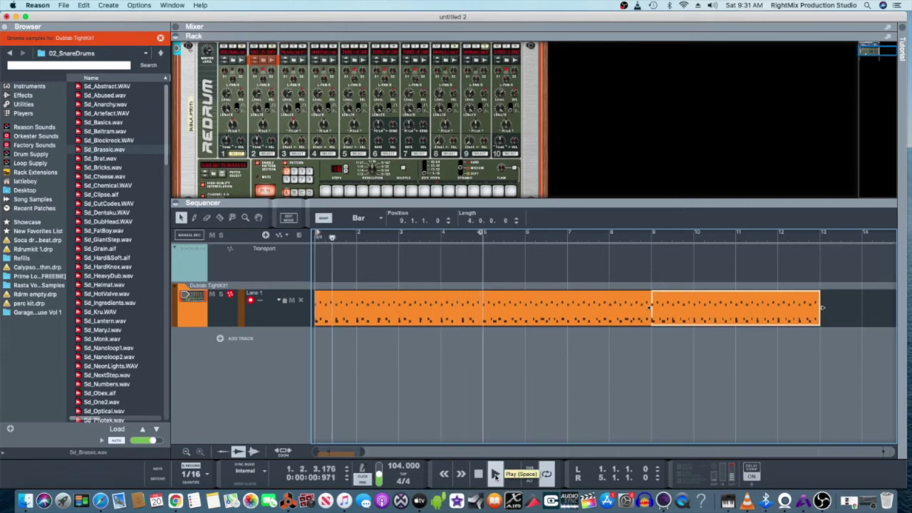
left_click(529, 473)
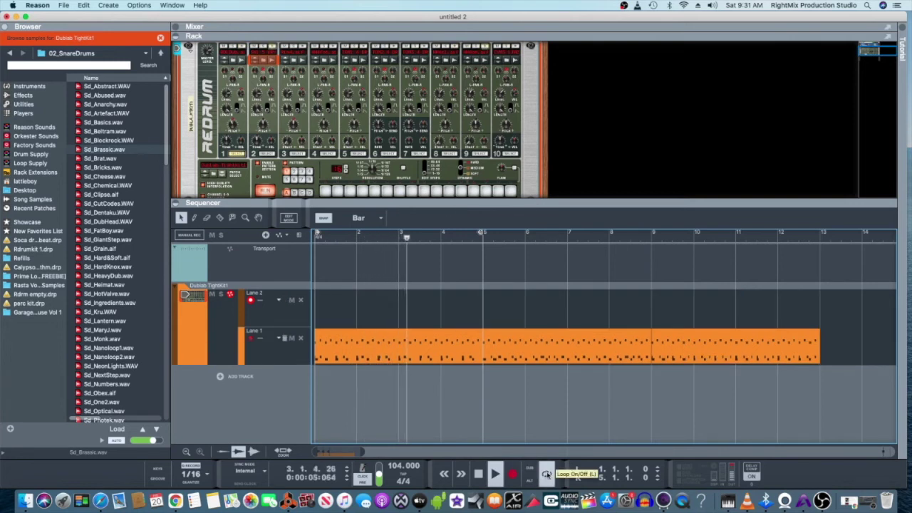
left_click(300, 300)
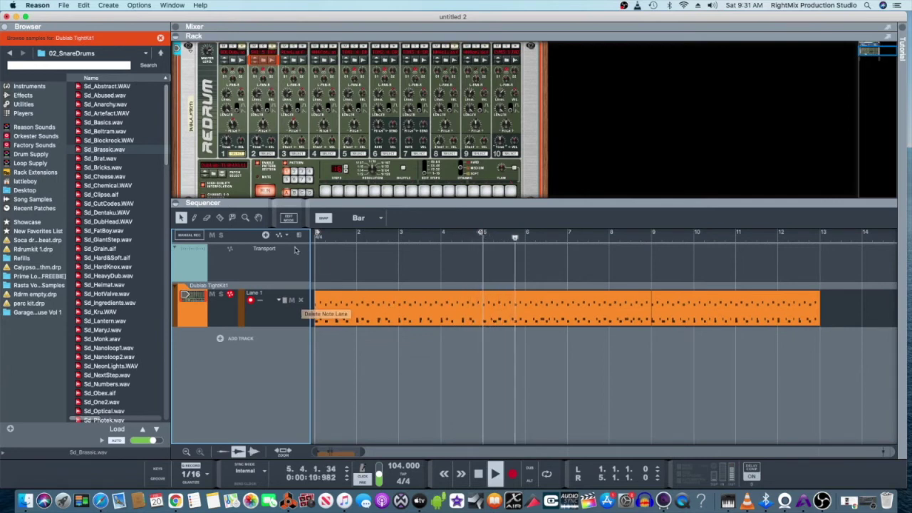
left_click(510, 319)
Colour the middle drum clip (bars 5–9) Lilac.
right_click(508, 319)
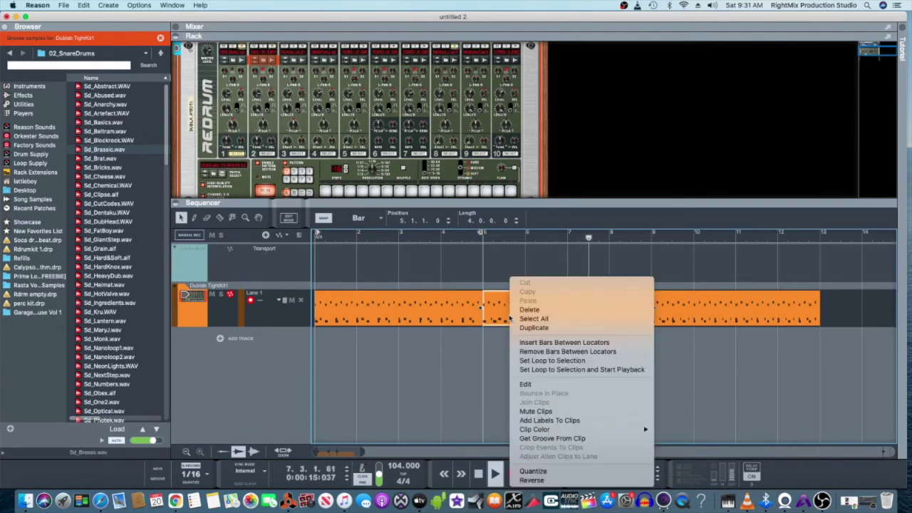
mouse_move(550, 432)
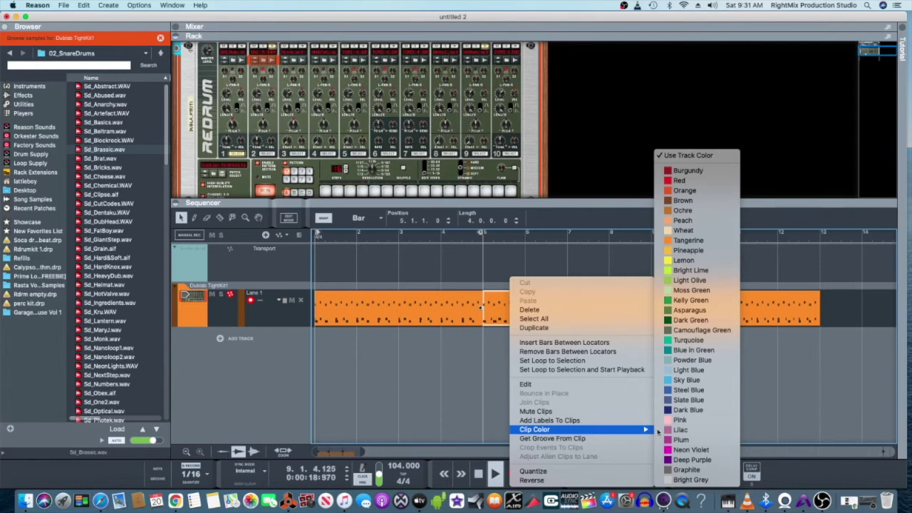
left_click(681, 430)
Colour the last drum clip (bars 9–13) Steel Blue and zoom out the timeline.
left_click(696, 308)
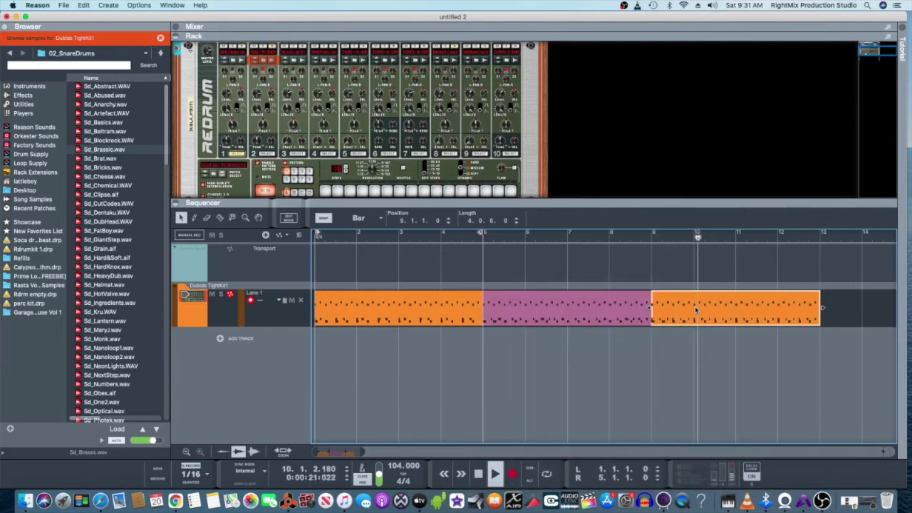
right_click(696, 309)
mouse_move(712, 429)
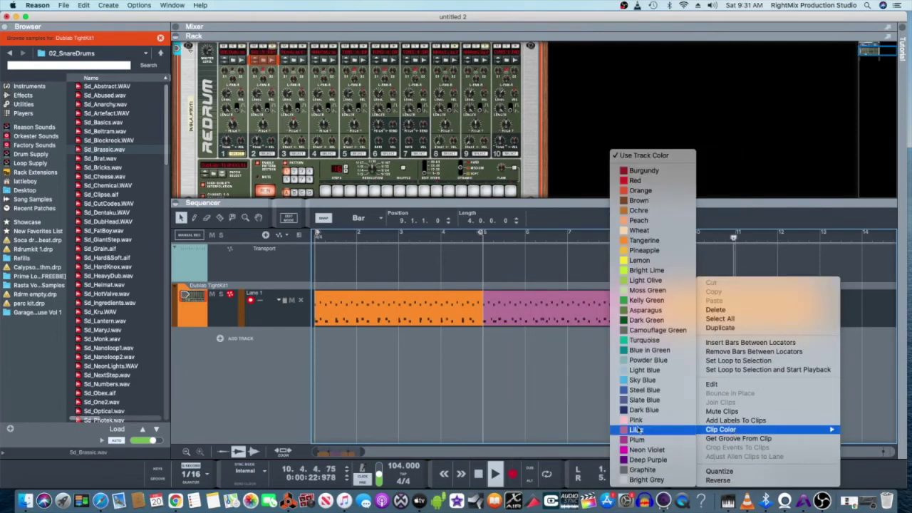
left_click(624, 391)
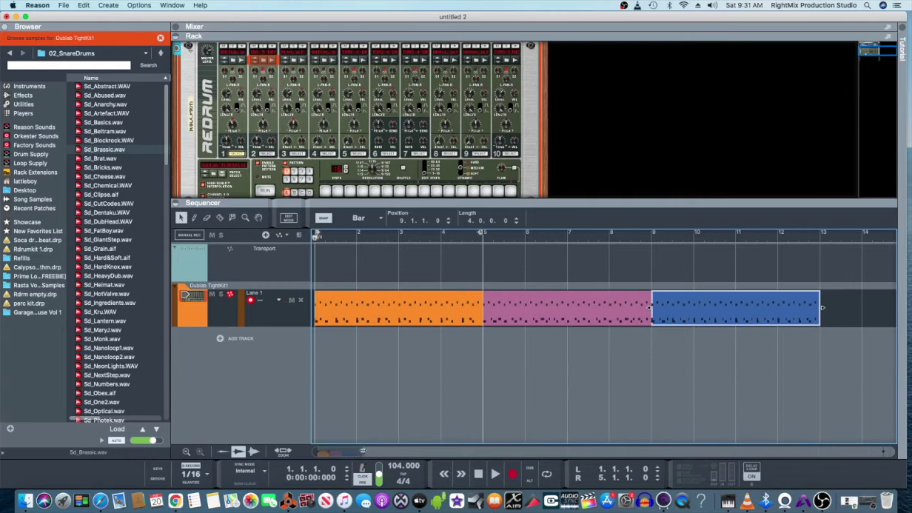
scroll(821, 308, "down", 5)
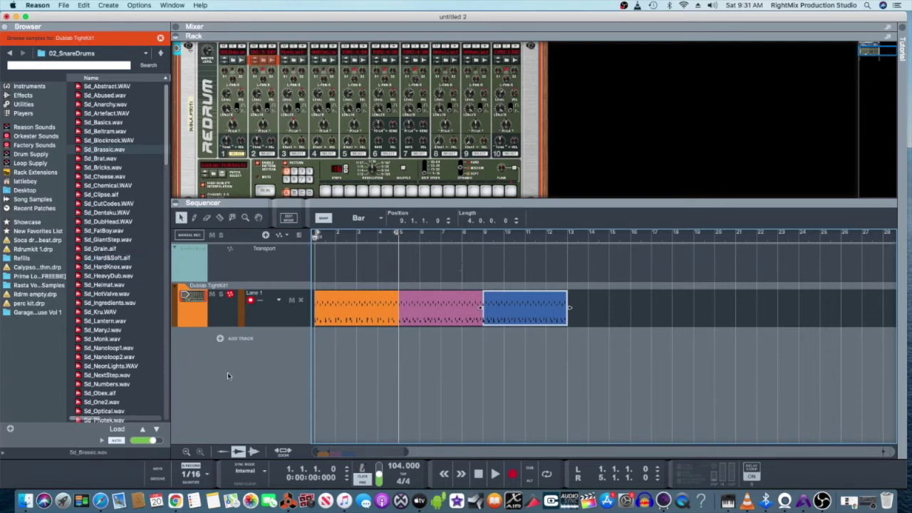
Duplicate the Dublab TightKit1 drum track along with its Redrum device.
right_click(192, 168)
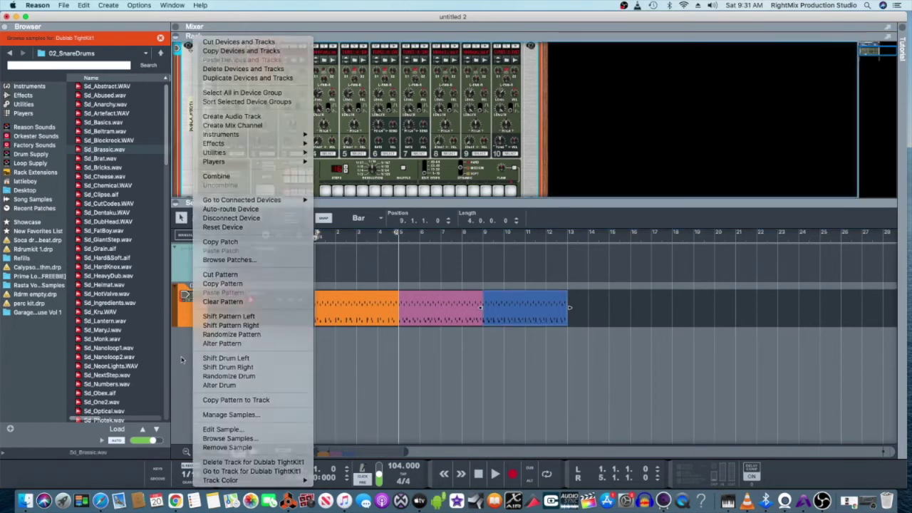
left_click(184, 313)
right_click(186, 307)
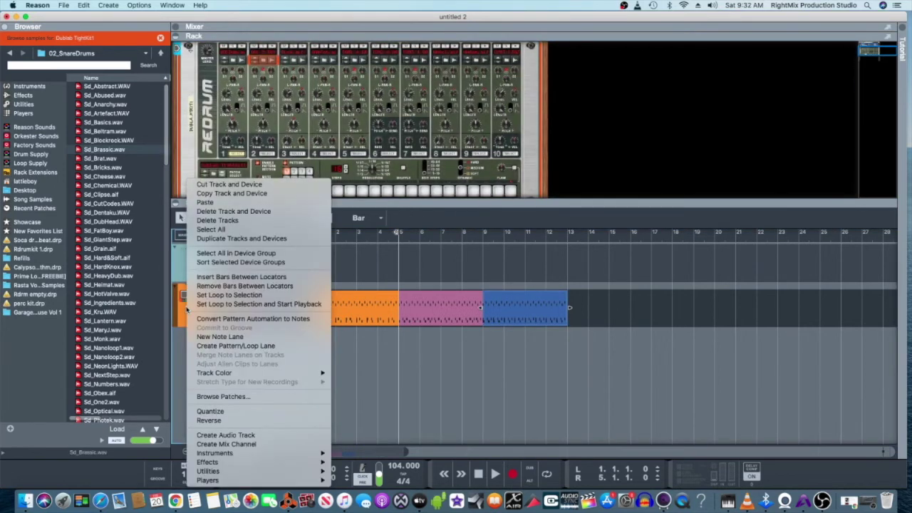
left_click(211, 239)
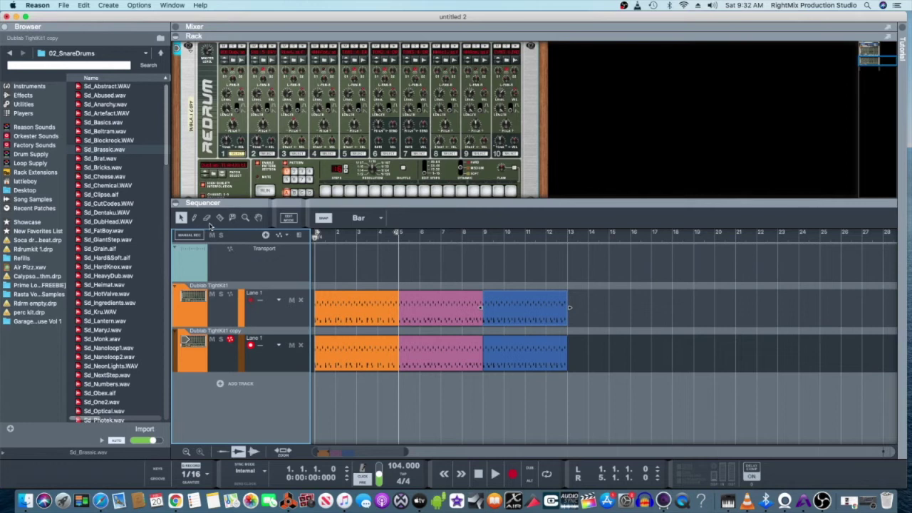
Delete the blue, lilac and orange clips from the copy and mute the original drum track.
left_click(512, 349)
left_click(456, 347)
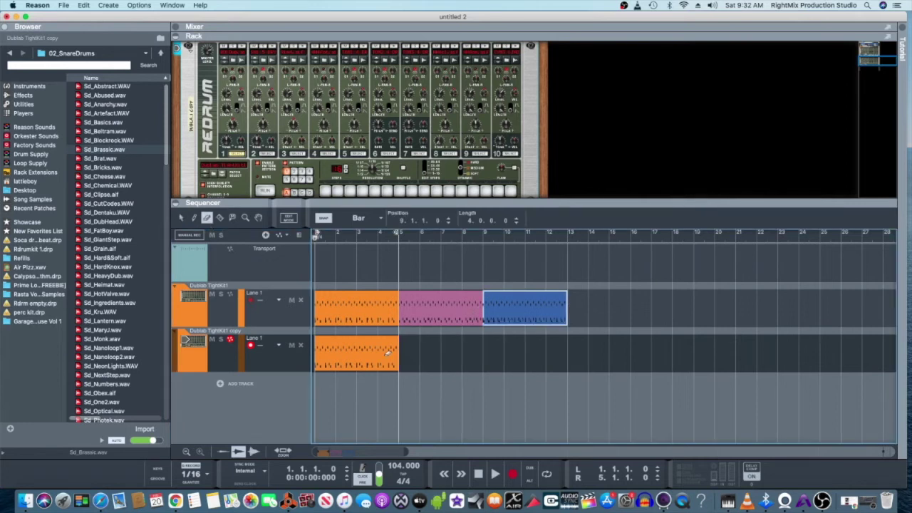
left_click(368, 351)
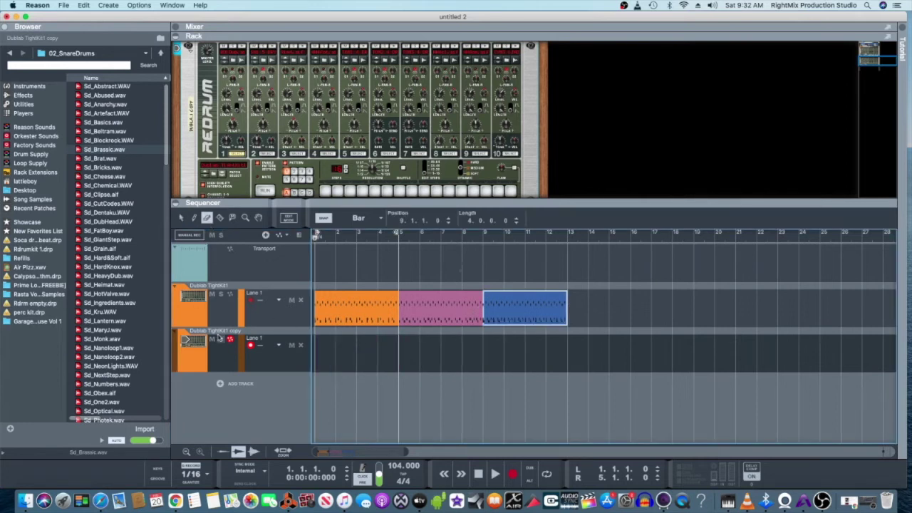
left_click(212, 294)
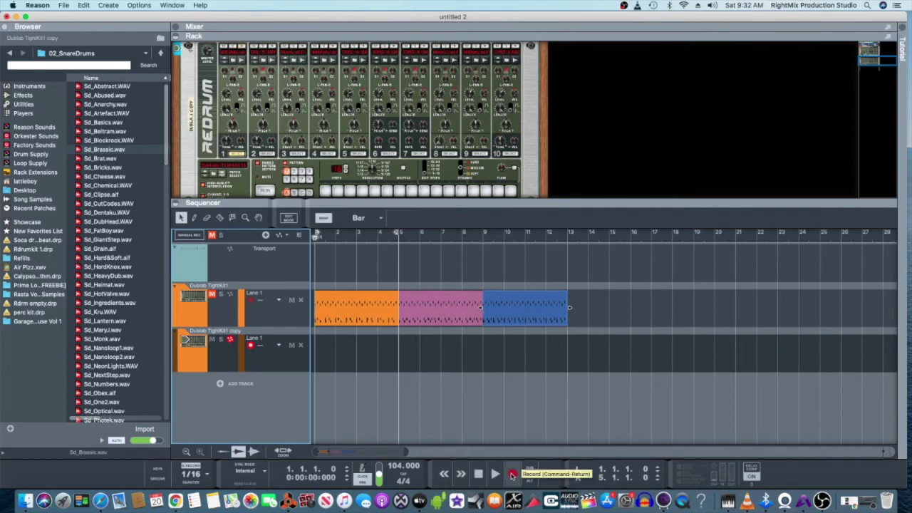
Record two drum takes onto the copied track from bar 1, stopping each with Space.
left_click(511, 475)
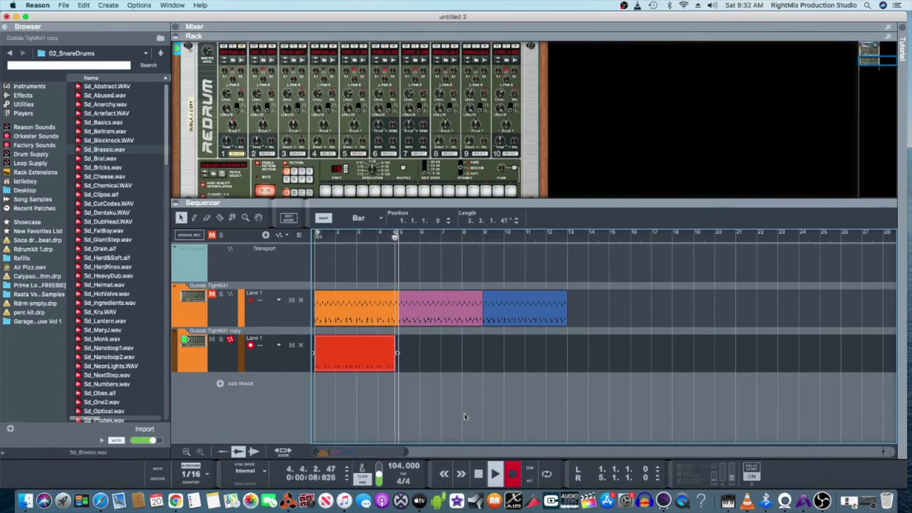
key("space")
key("space")
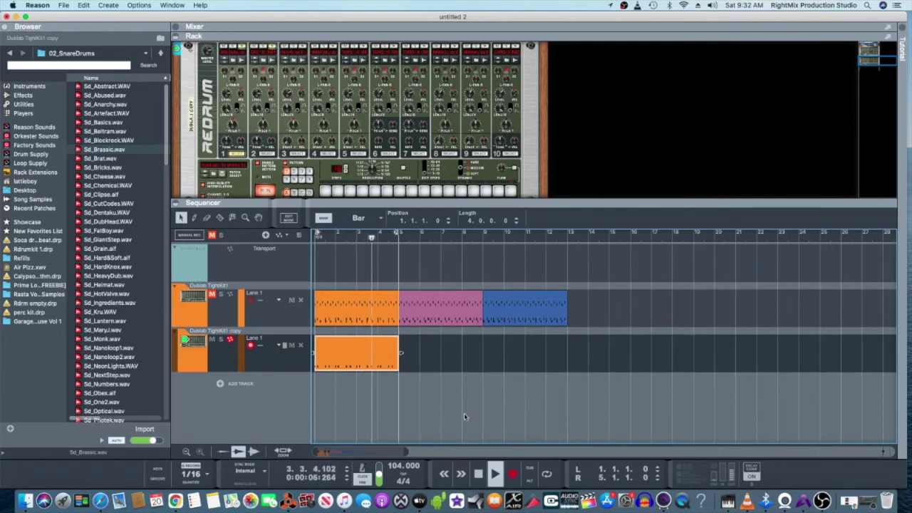
key("space")
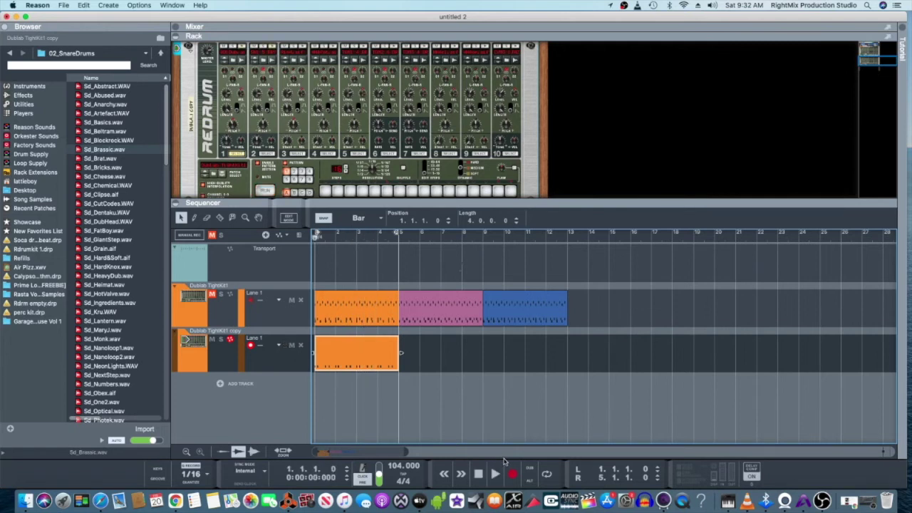
left_click(511, 473)
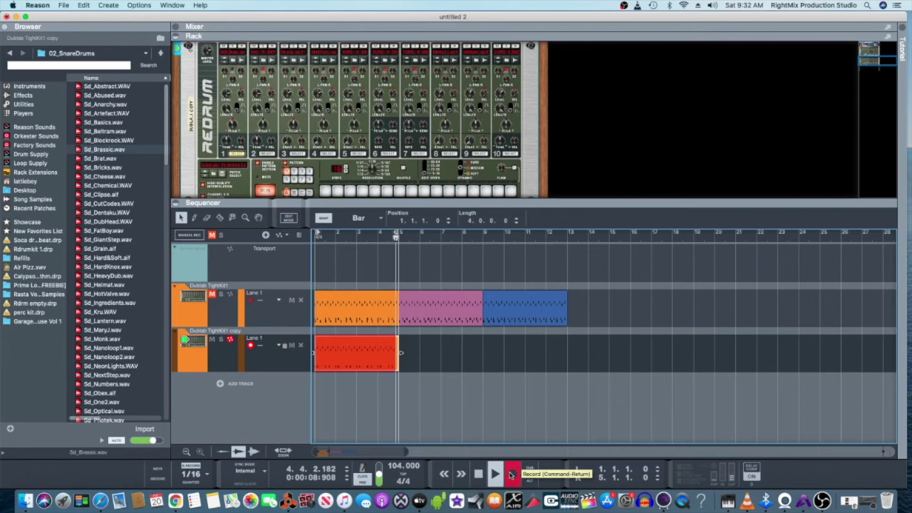
key("space")
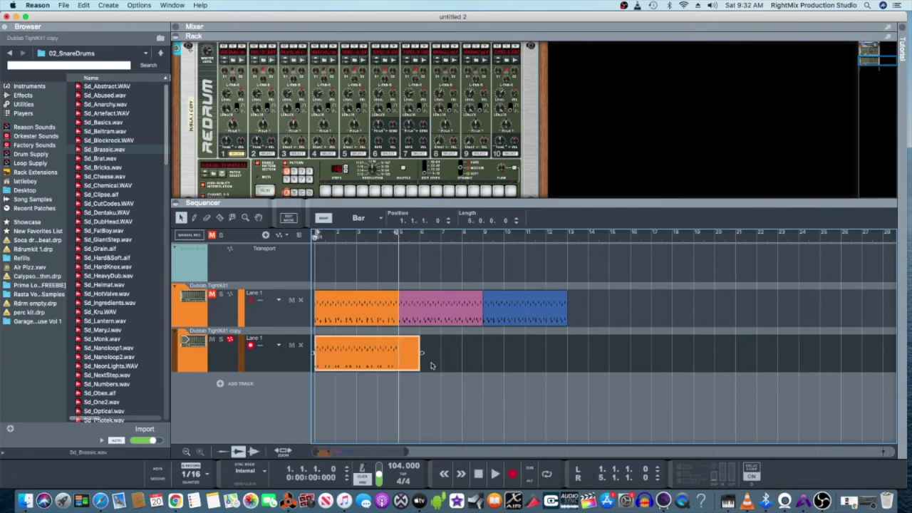
Trim the recorded clip to end at bar 5 and play it back from bar 1.
left_click_drag(420, 352, 398, 353)
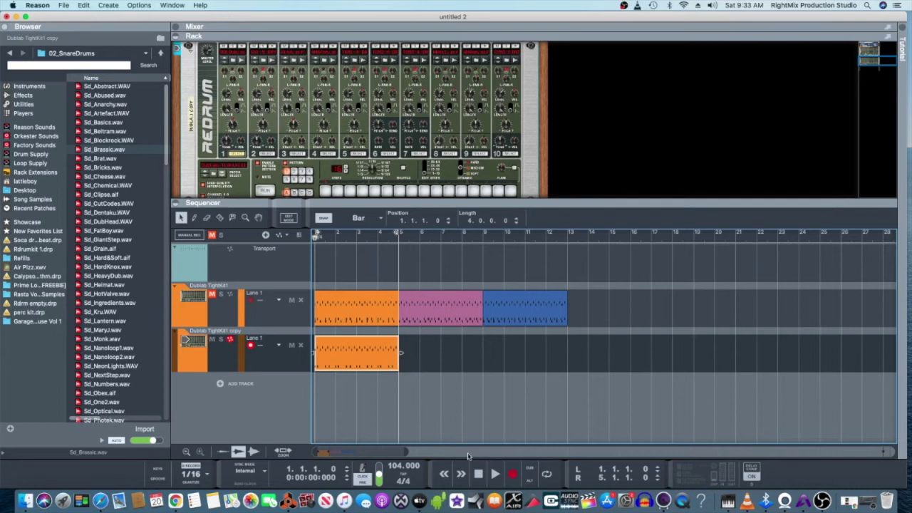
left_click(494, 473)
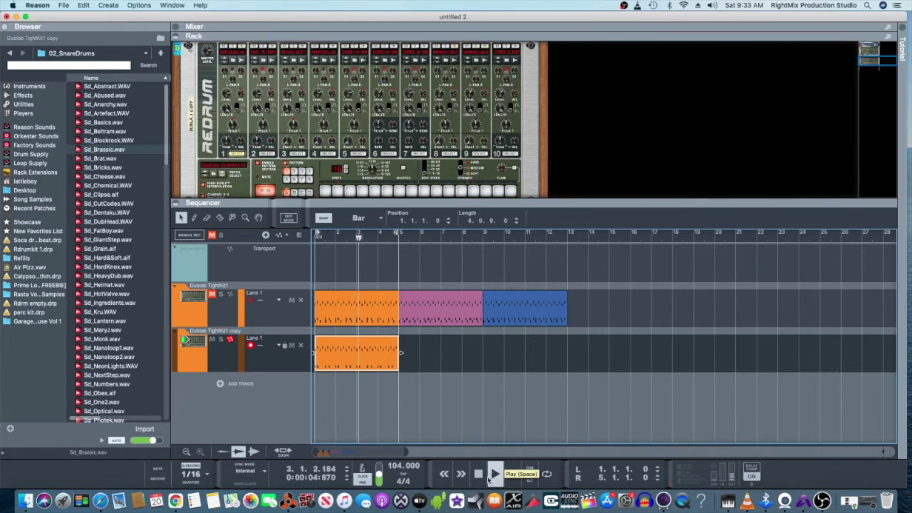
double_click(480, 479)
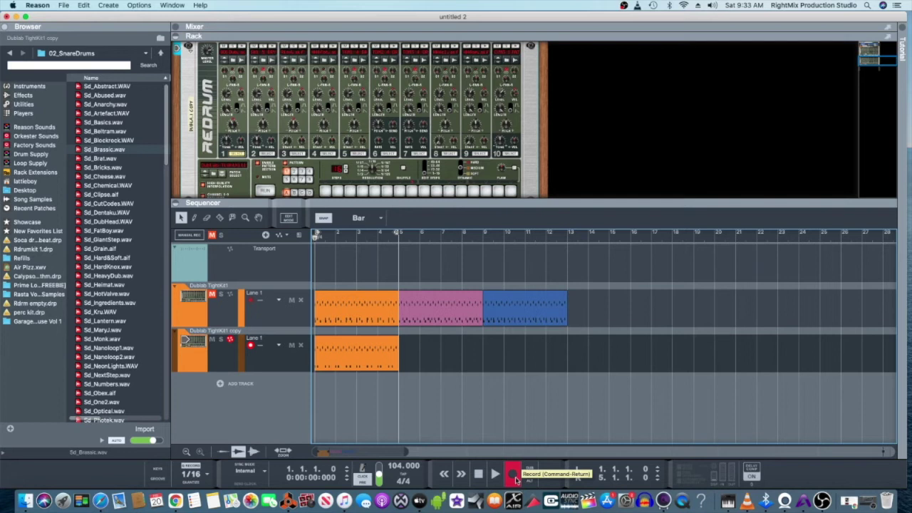
Record a new take on the copy track and trim it back to bars 1–5.
left_click(514, 477)
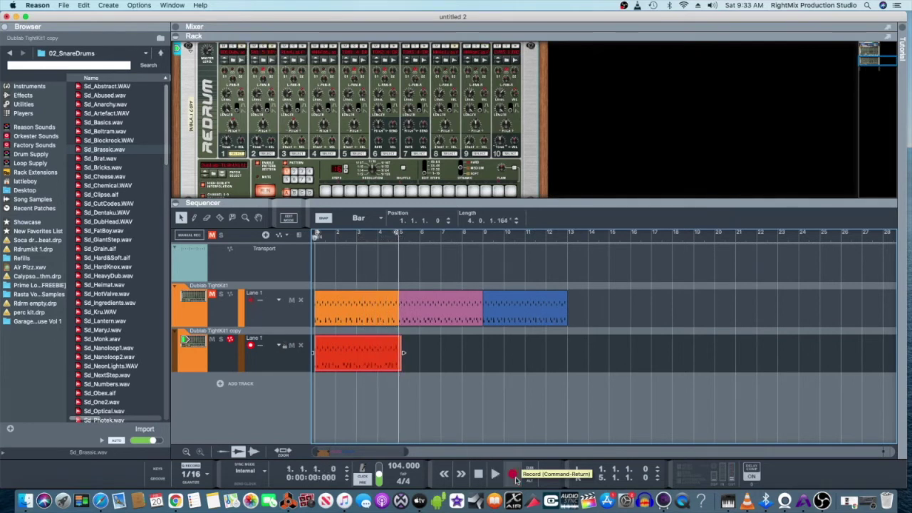
left_click(514, 477)
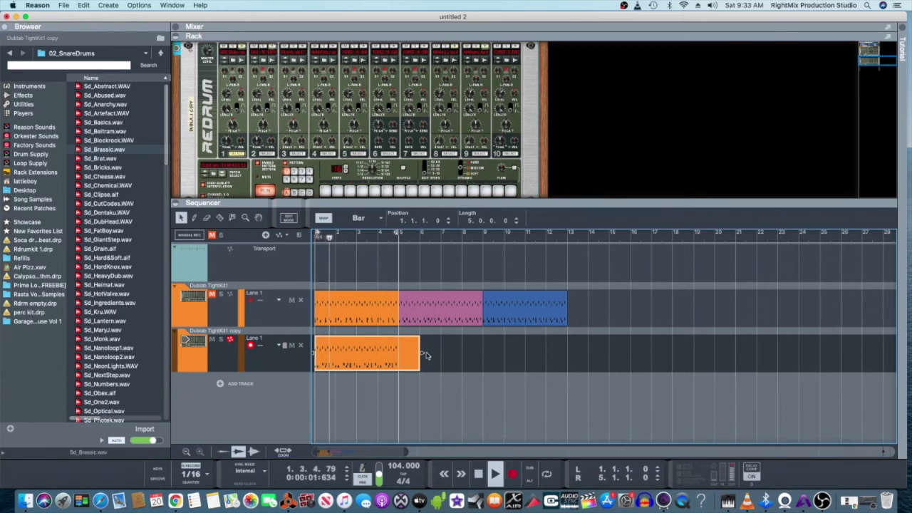
left_click_drag(403, 357, 396, 360)
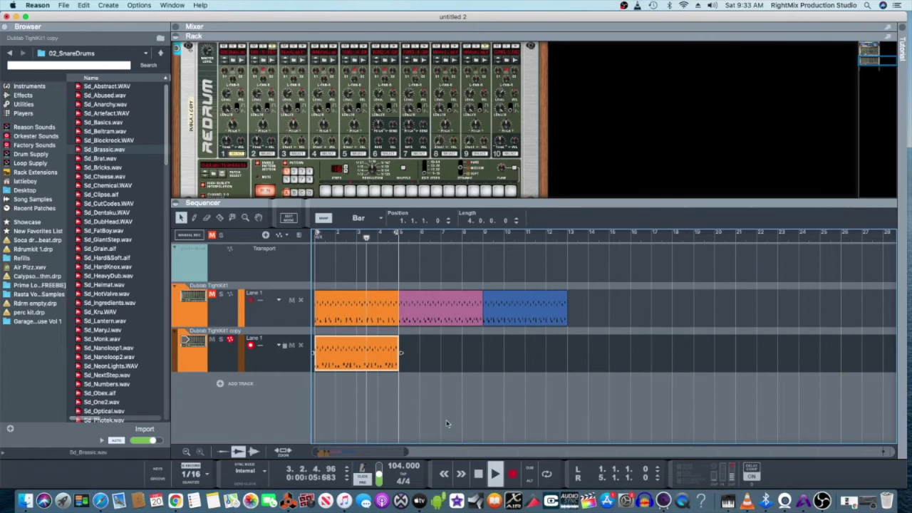
double_click(478, 474)
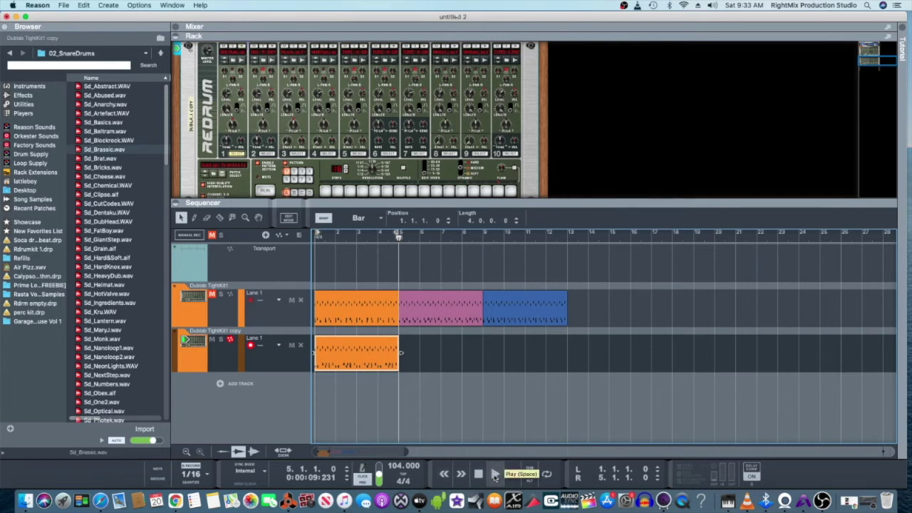
Audition from bar 5, then record a new drum pattern there and trim it to end at bar 9.
left_click(495, 475)
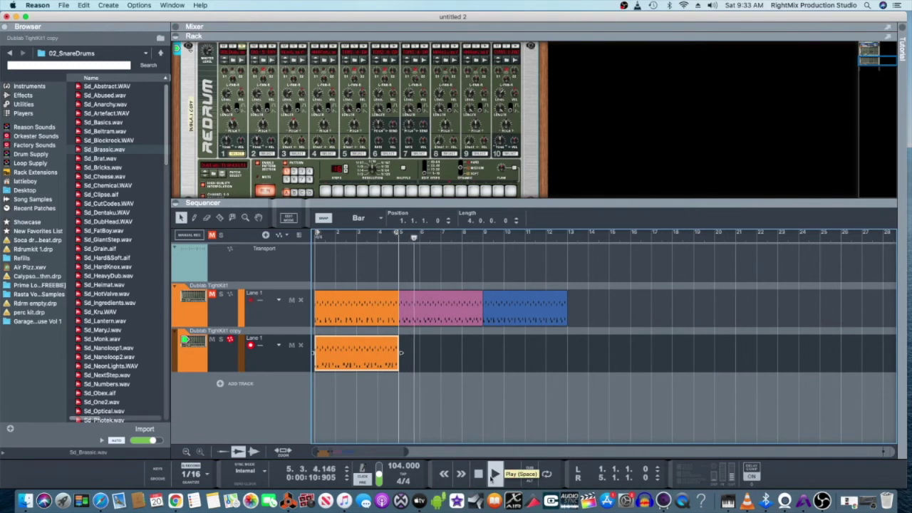
left_click(478, 473)
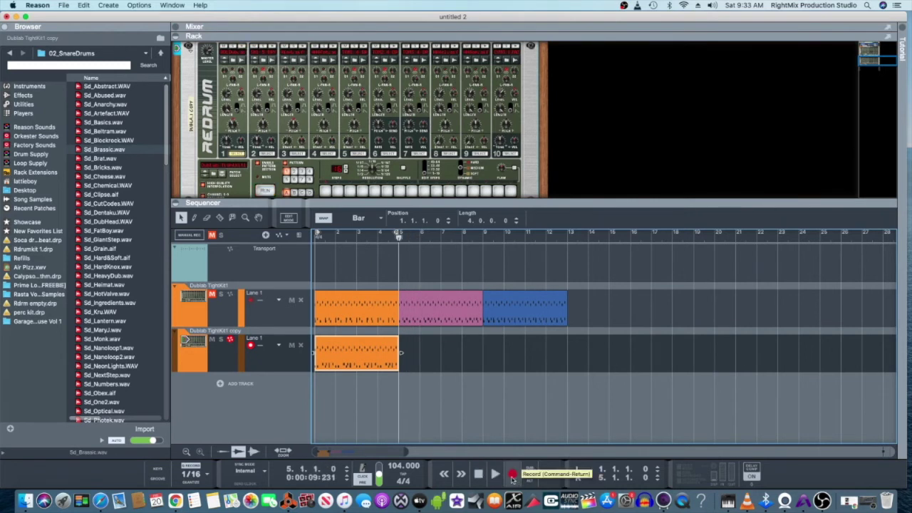
left_click(511, 479)
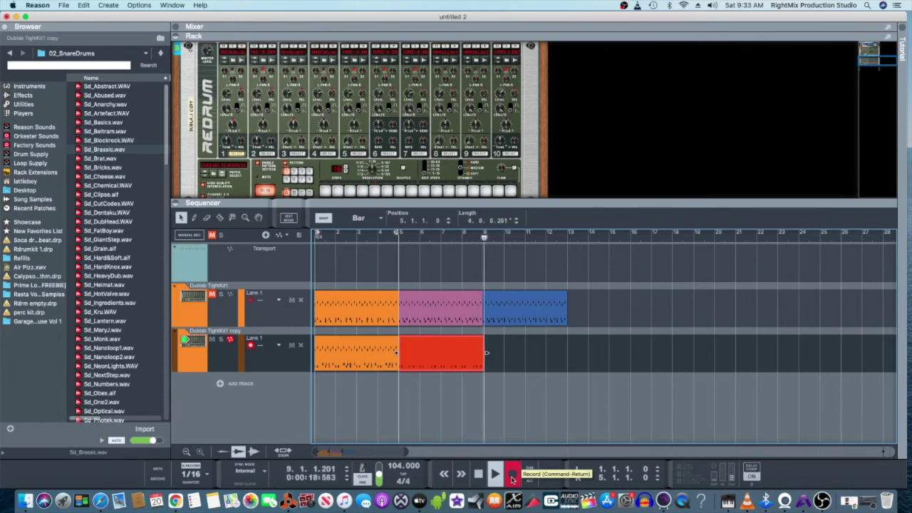
key("space")
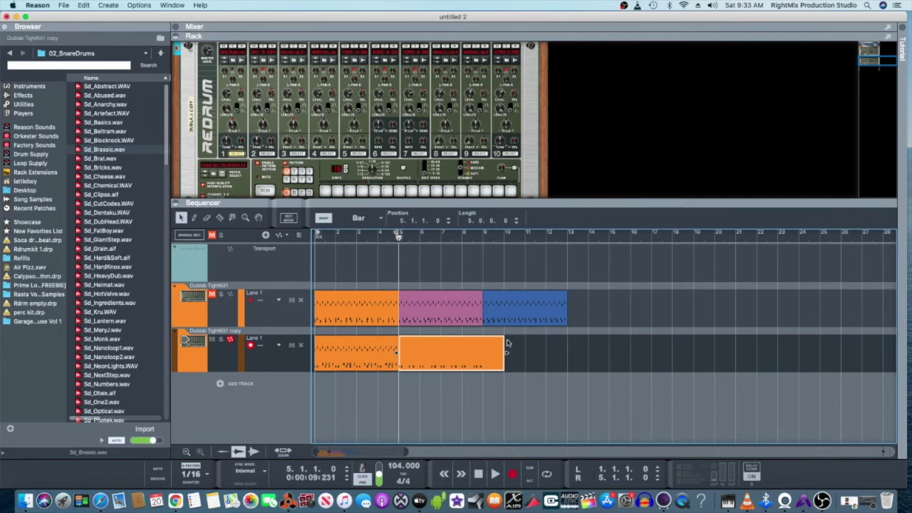
left_click_drag(507, 351, 482, 355)
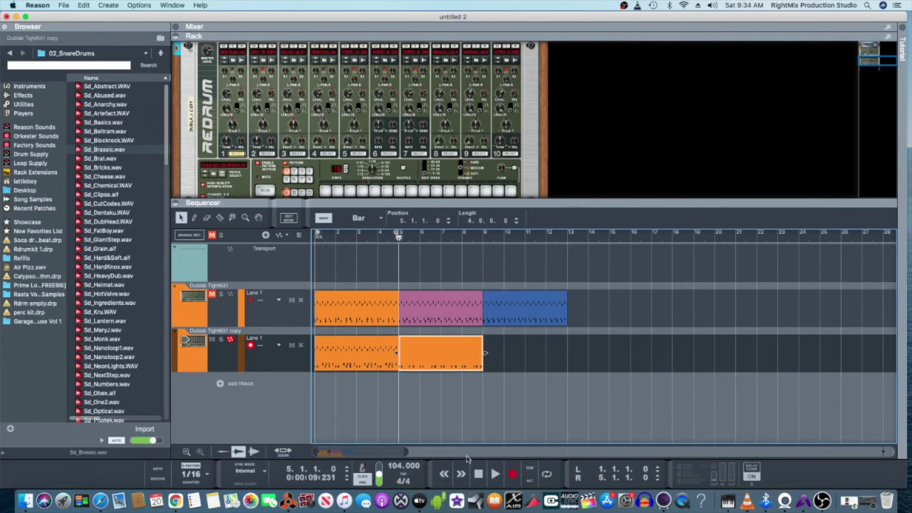
Play back the bar 5–9 clip and start another recording take from bar 5.
left_click(496, 475)
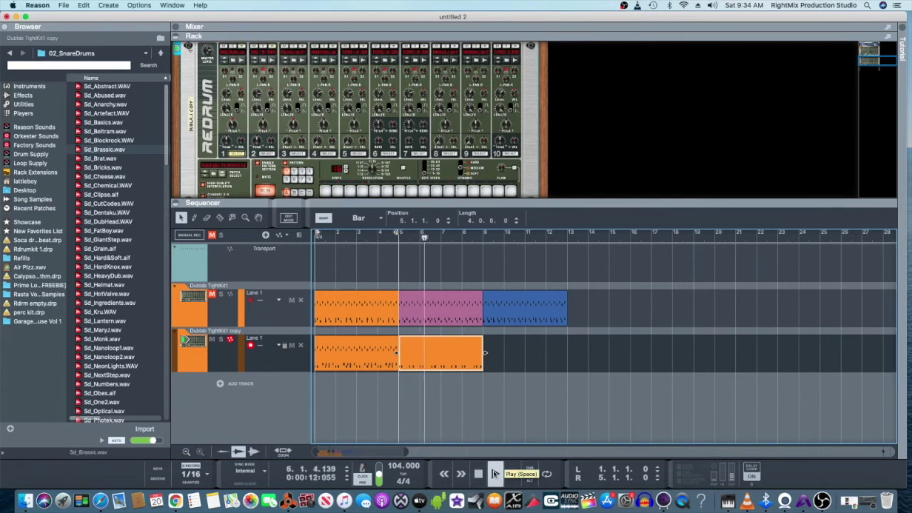
left_click(480, 475)
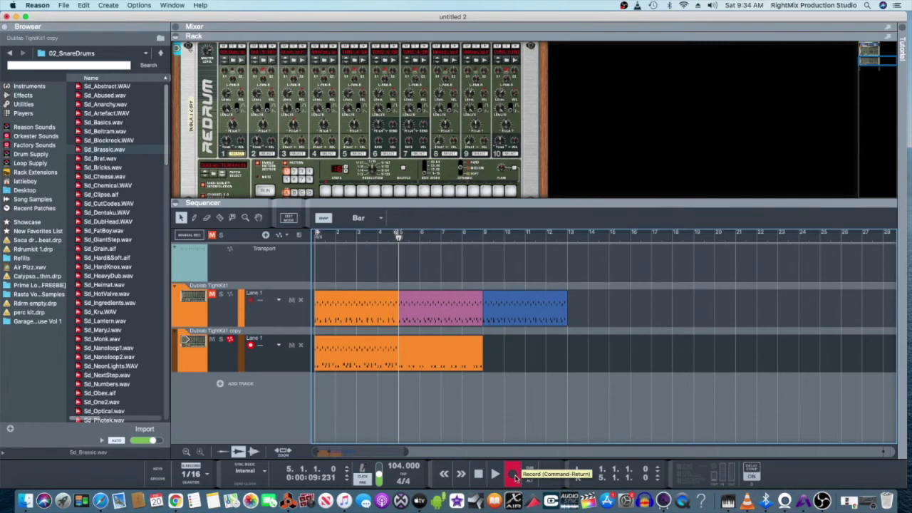
left_click(515, 475)
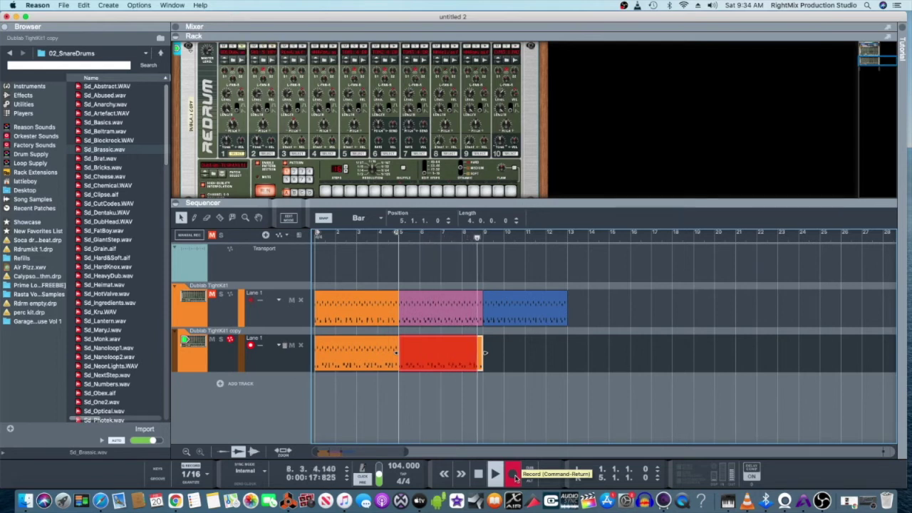
Stop the take, trim it to end at bar 9, and record another pass from bar 5.
key("space")
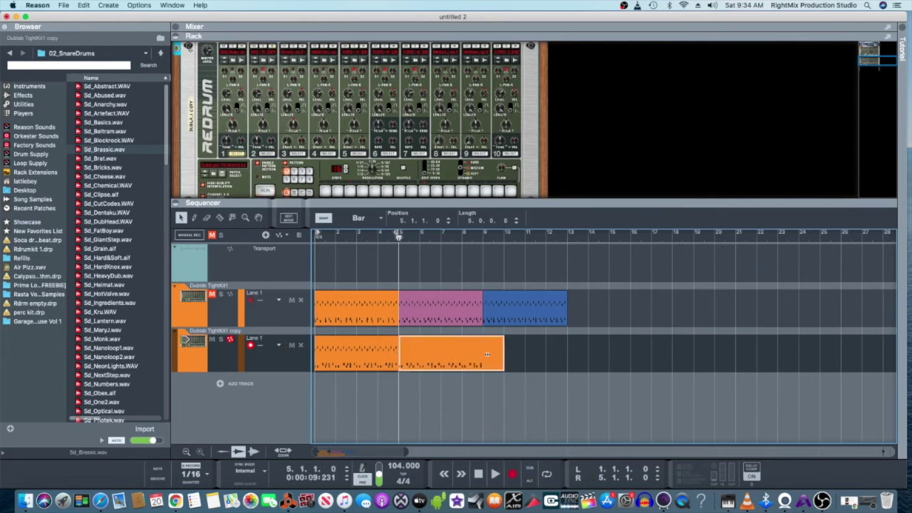
left_click_drag(487, 354, 483, 355)
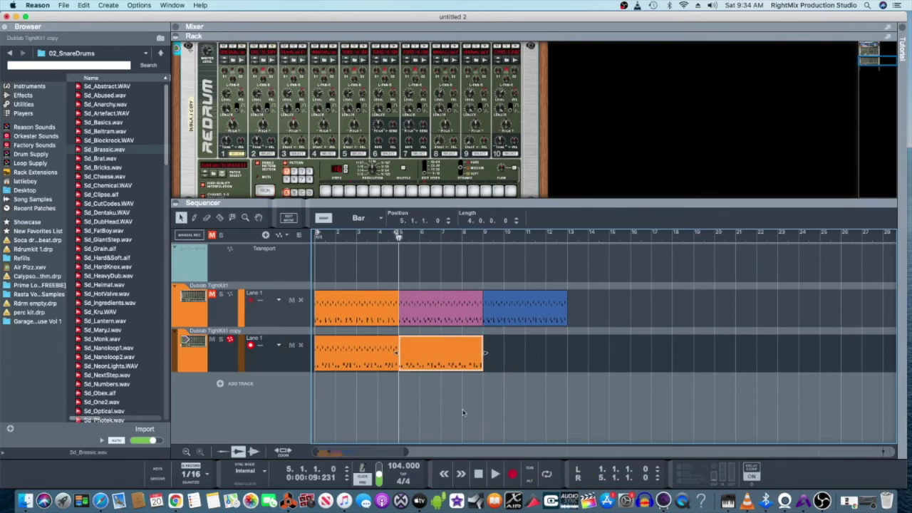
left_click(514, 475)
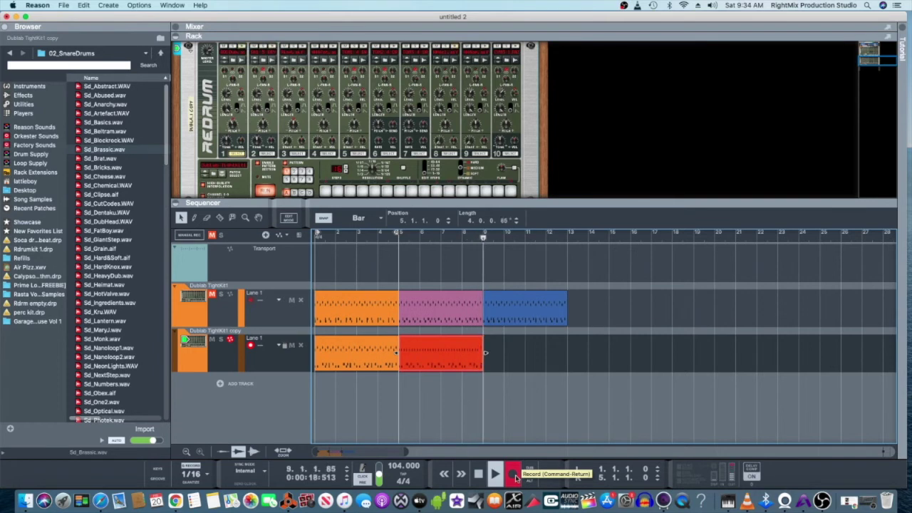
key("space")
key("space")
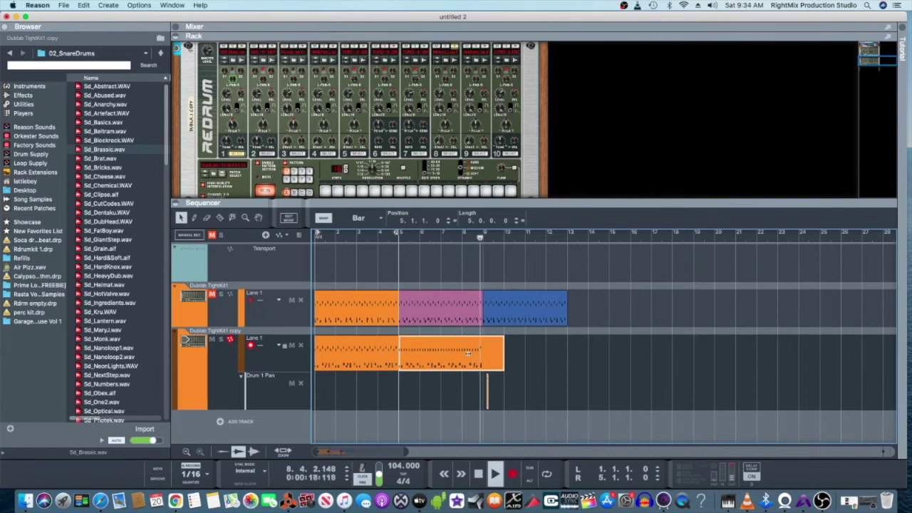
Delete the Drum 1 Pan automation lane and trim the bar-5 clip to end at bar 9.
left_click(300, 383)
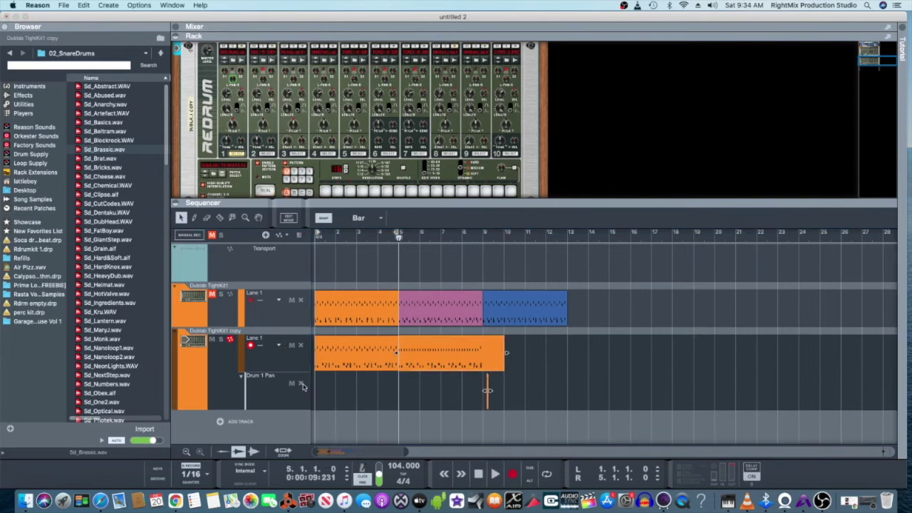
left_click(522, 177)
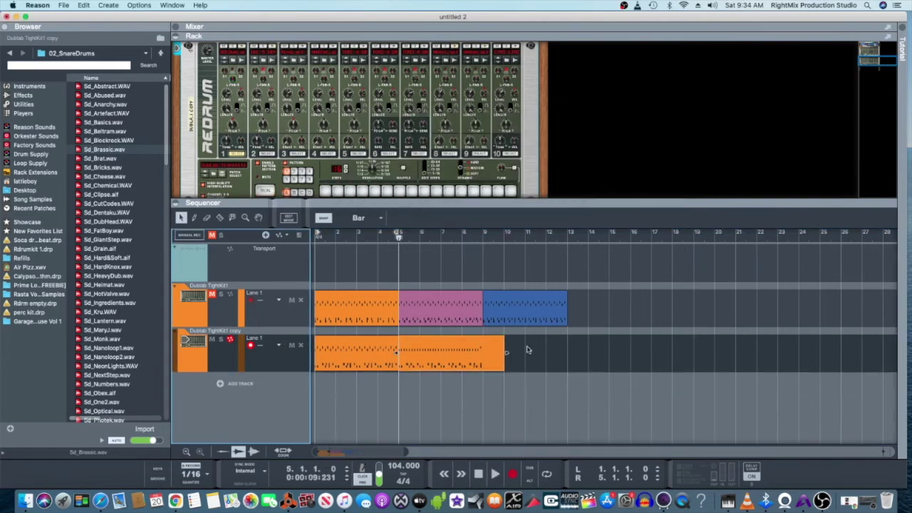
left_click_drag(507, 353, 475, 354)
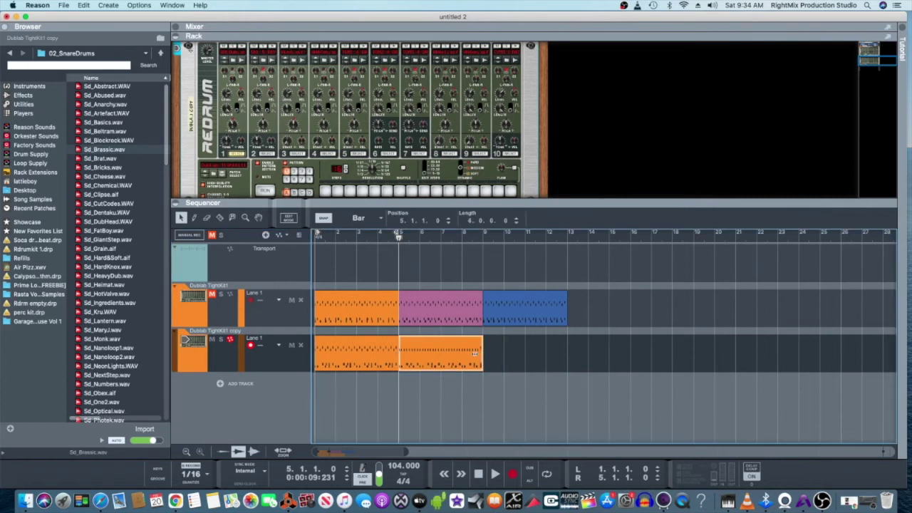
Colour the bar 5–9 clip Moss Green.
right_click(456, 356)
mouse_move(498, 429)
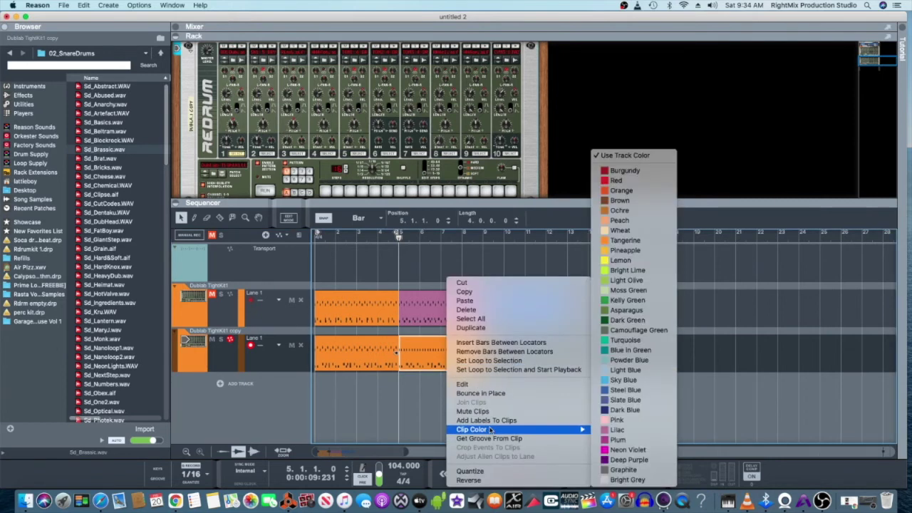
left_click(603, 290)
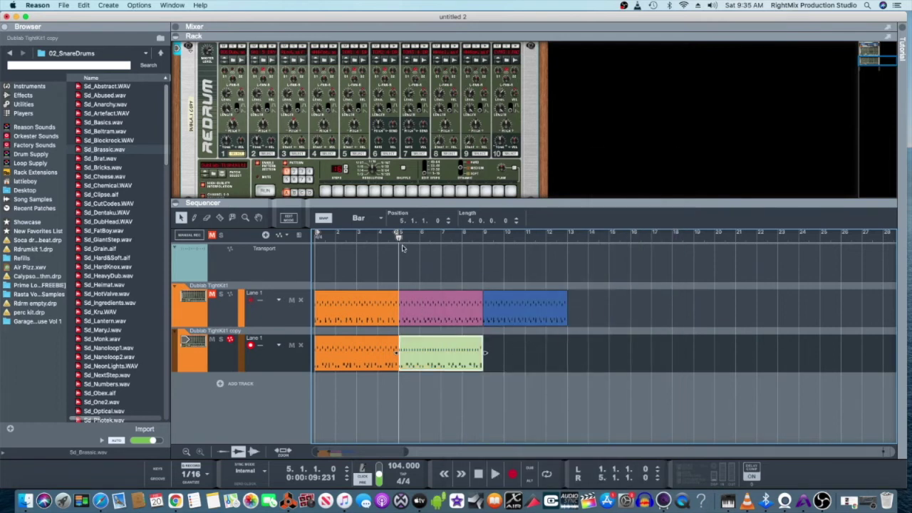
Record a new four-bar drum clip from bar 9 to 13 and play it back.
left_click_drag(399, 240, 481, 278)
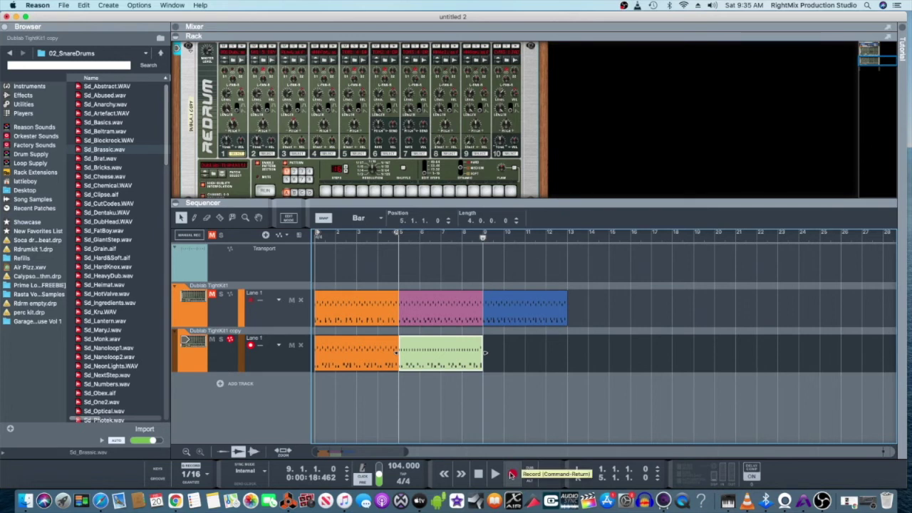
left_click(511, 473)
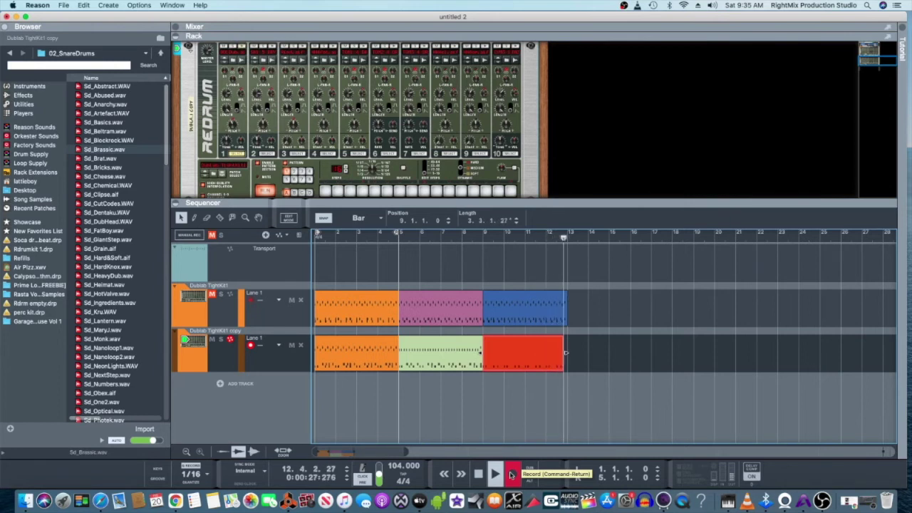
key("space")
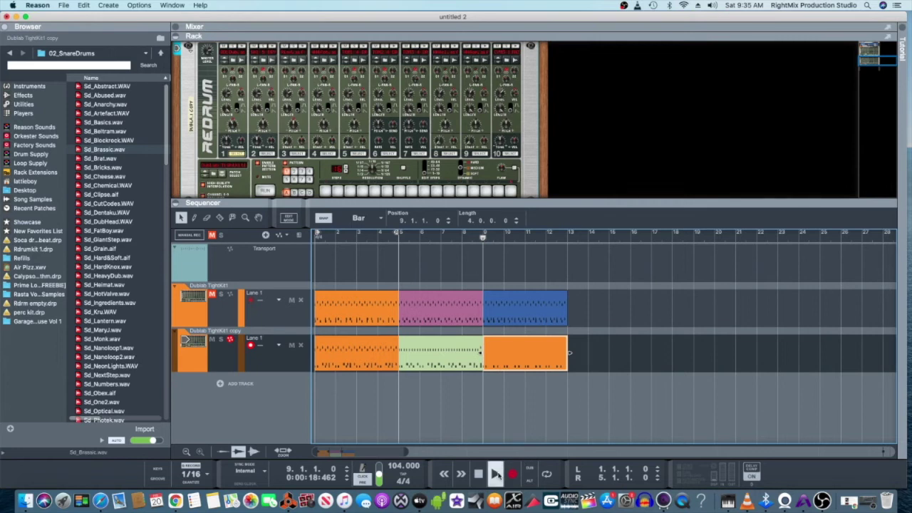
left_click(496, 473)
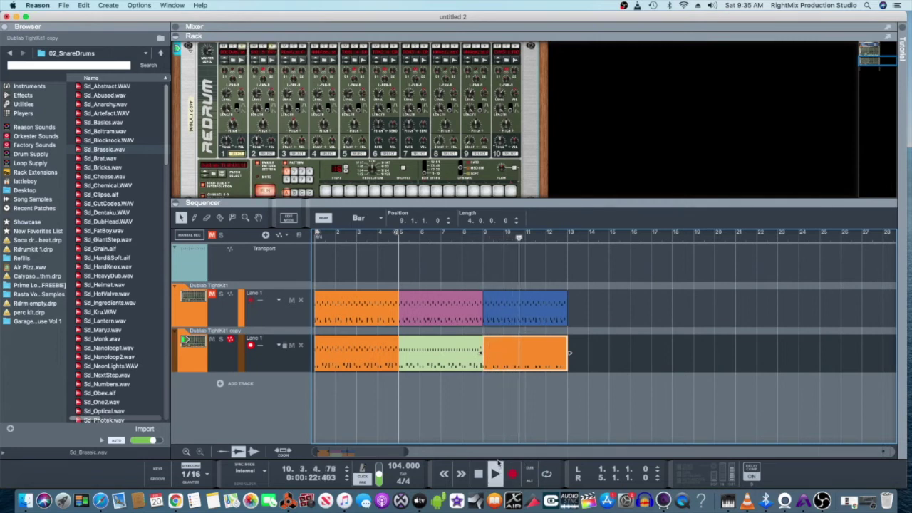
key("space")
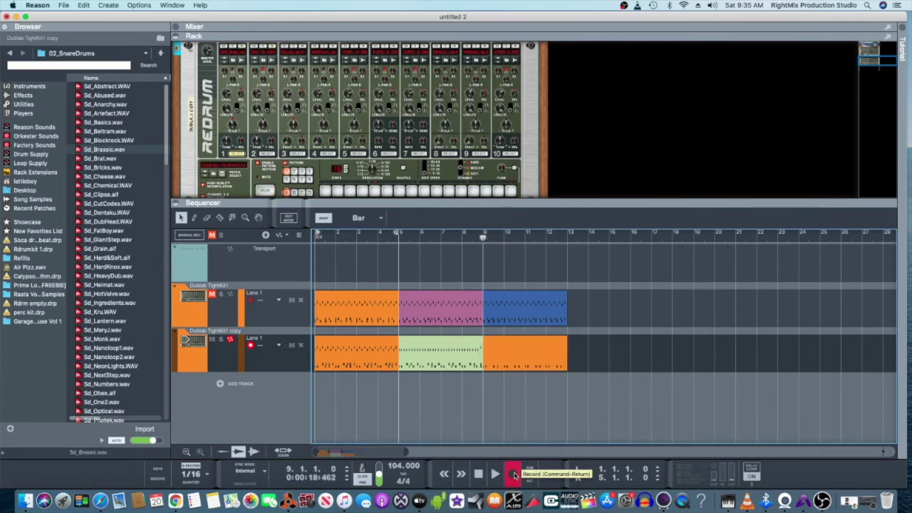
Record a drum take from bar 9, trim it to end at bar 13, then run a brief extra pass.
left_click(514, 474)
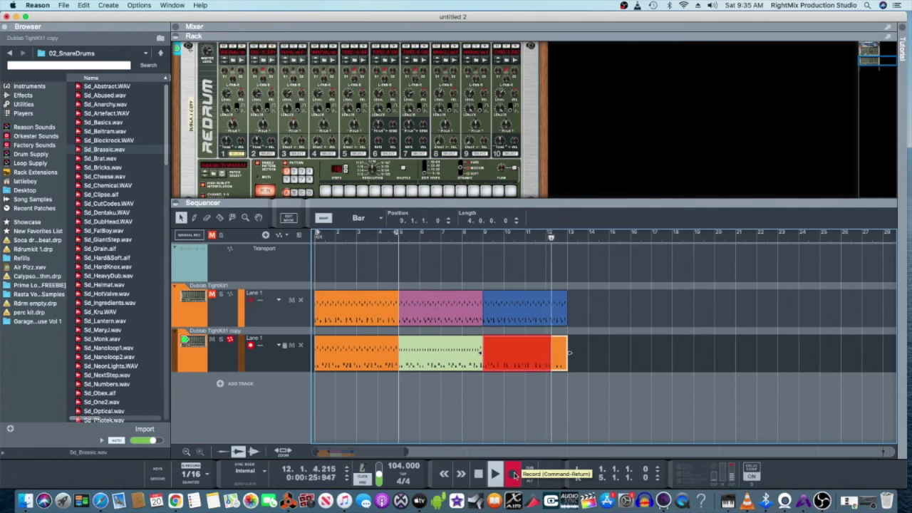
key("space")
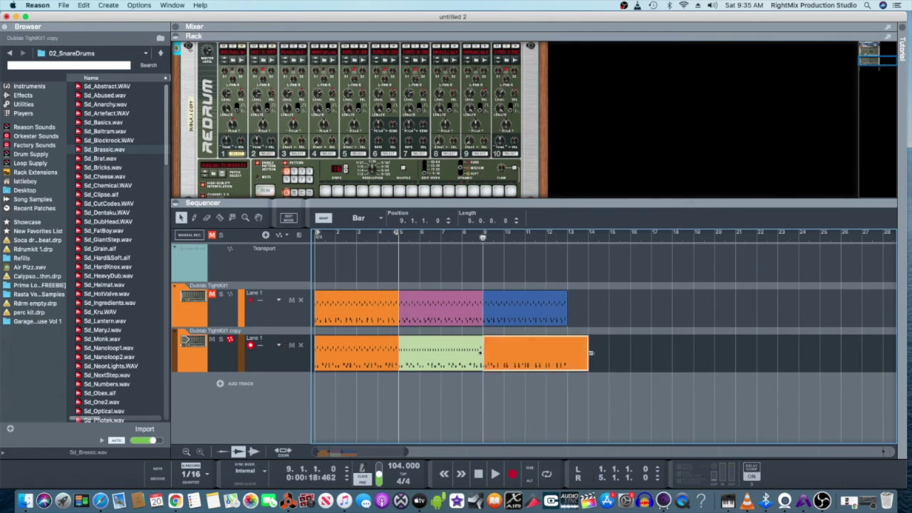
left_click_drag(573, 350, 567, 350)
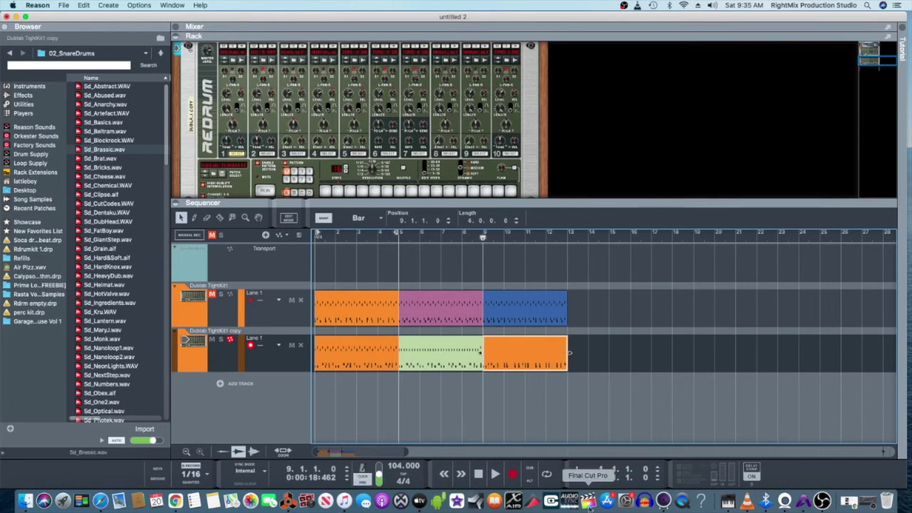
left_click(513, 474)
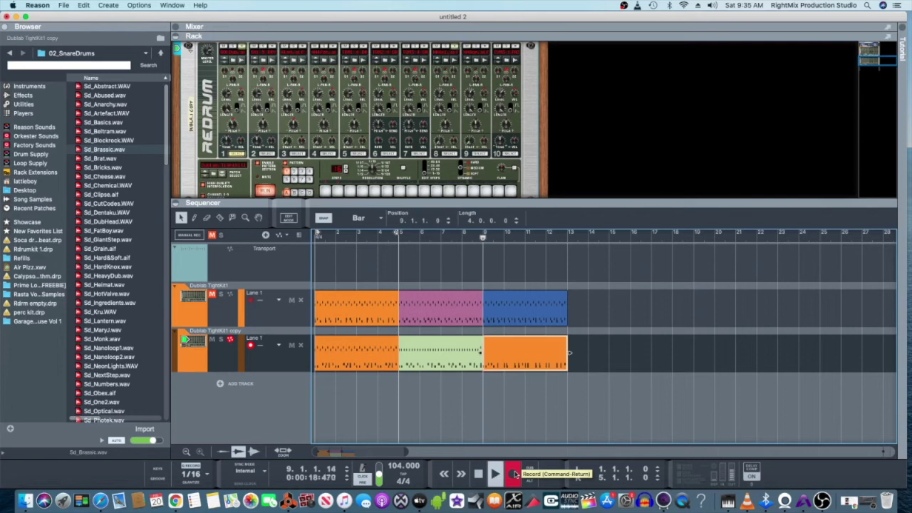
left_click(515, 474)
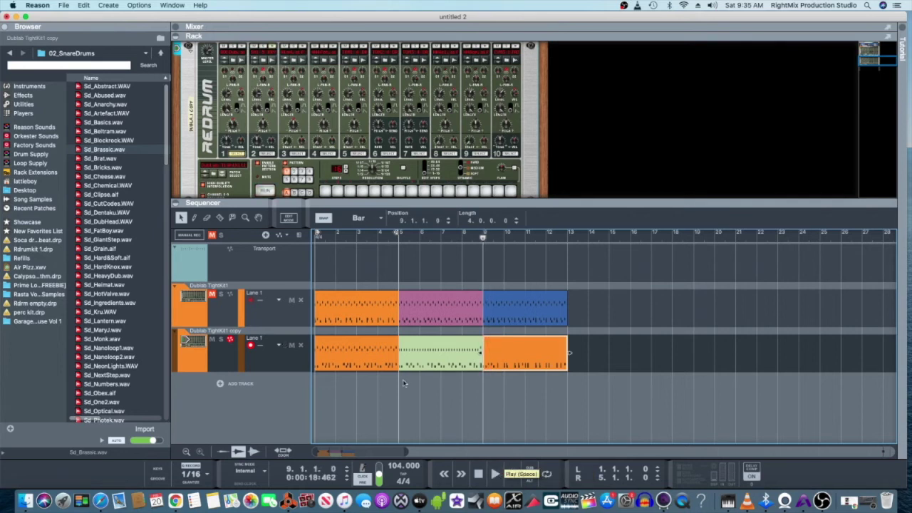
Undo the last recorded take and record a fresh drum take from bar 9.
left_click(85, 9)
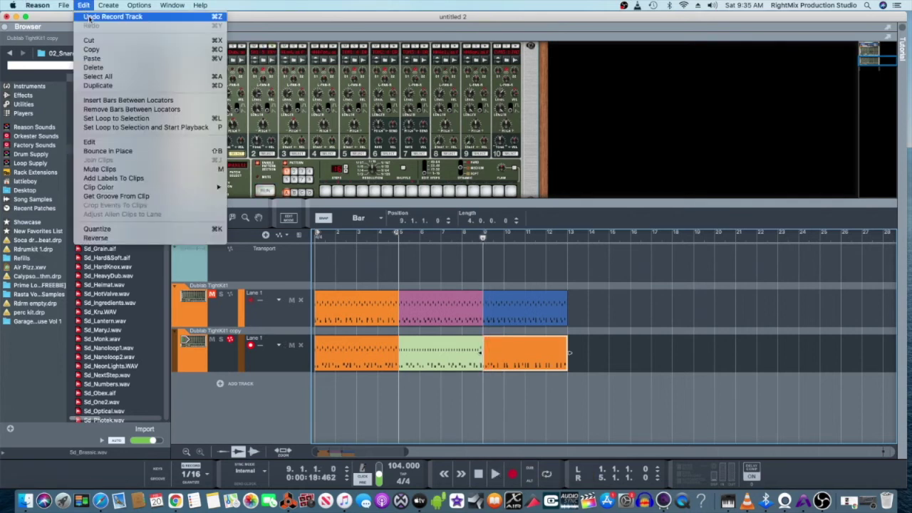
left_click(92, 16)
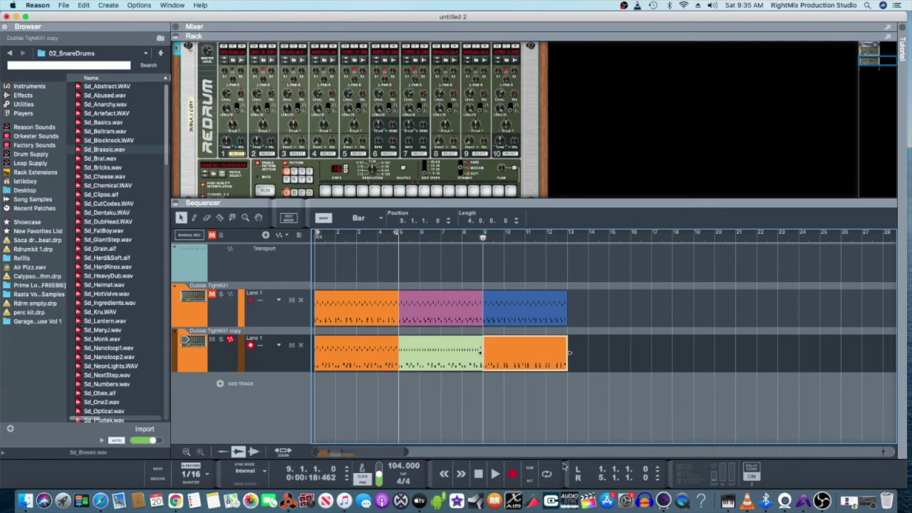
left_click(511, 479)
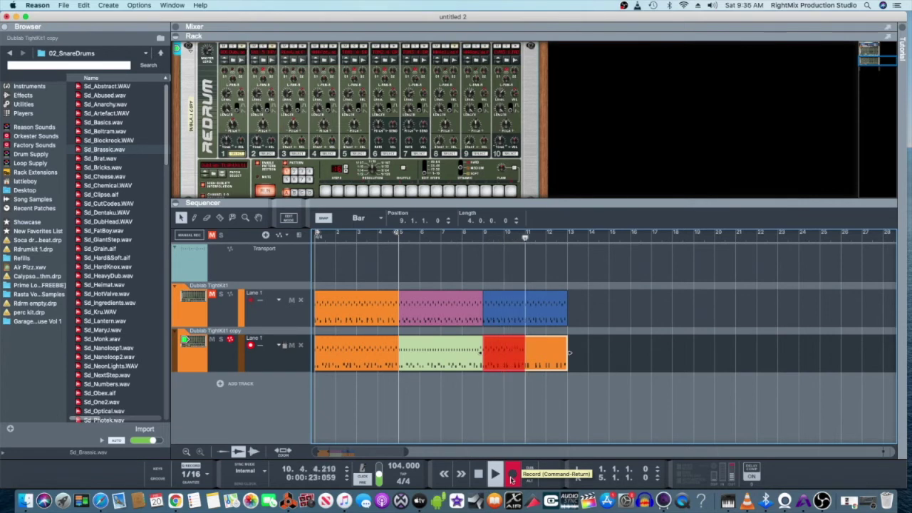
key("space")
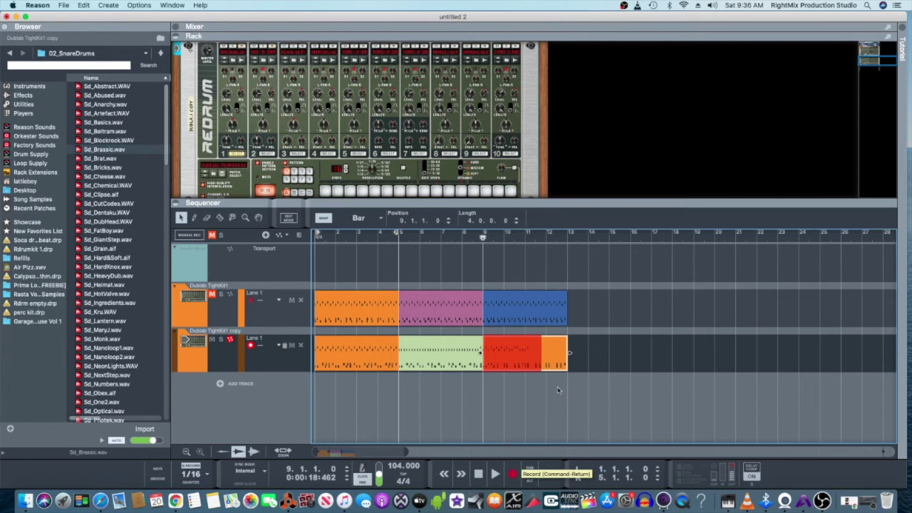
right_click(536, 354)
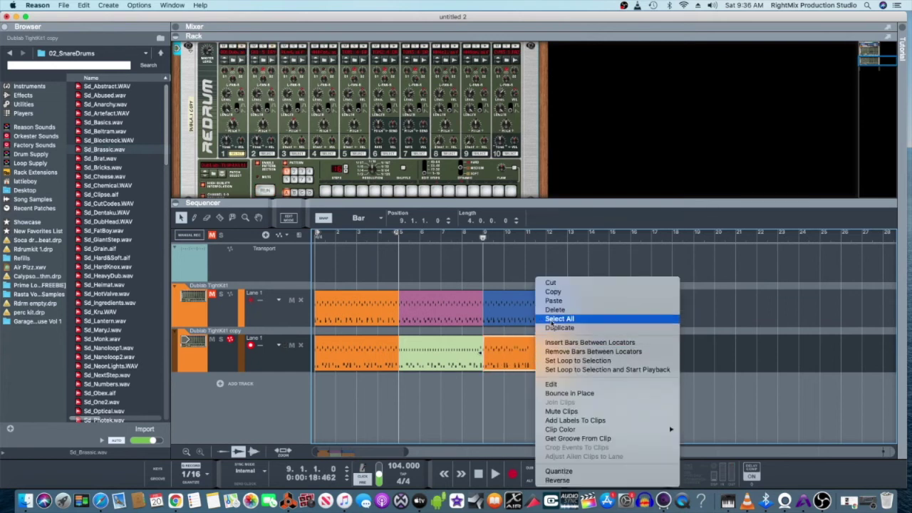
Delete the clip after bar 9, record new drum takes from bar 9, and trim to bar 13.
left_click(553, 310)
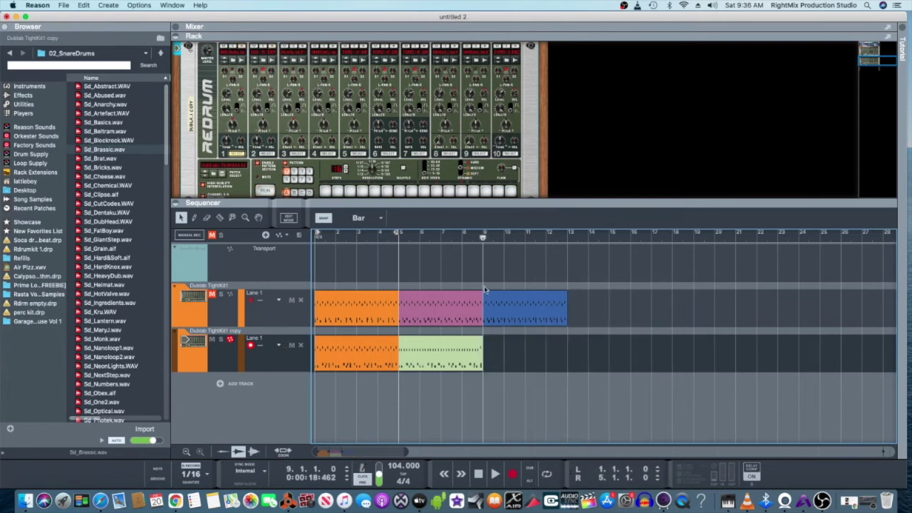
left_click(515, 476)
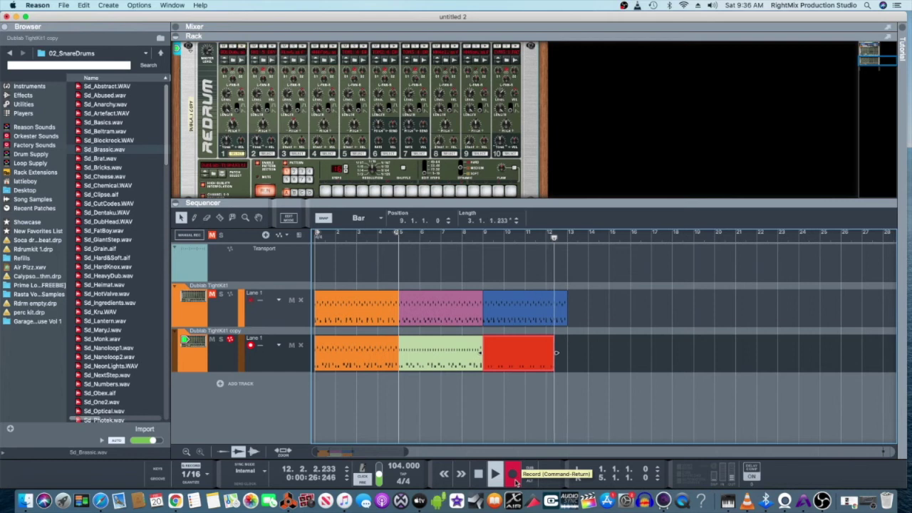
key("space")
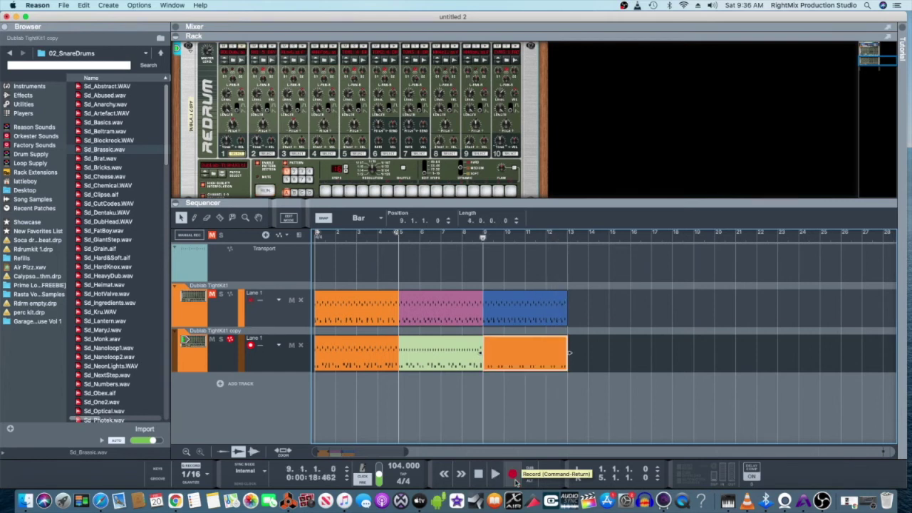
left_click(513, 474)
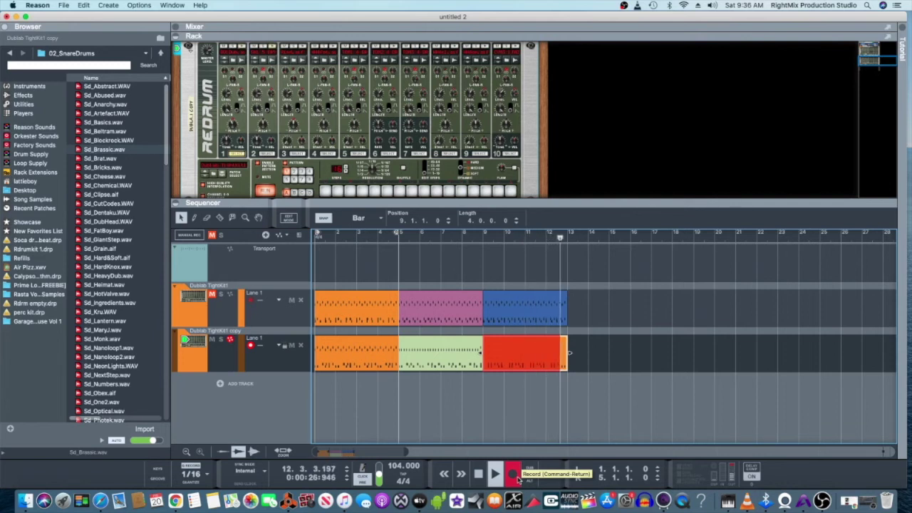
key("space")
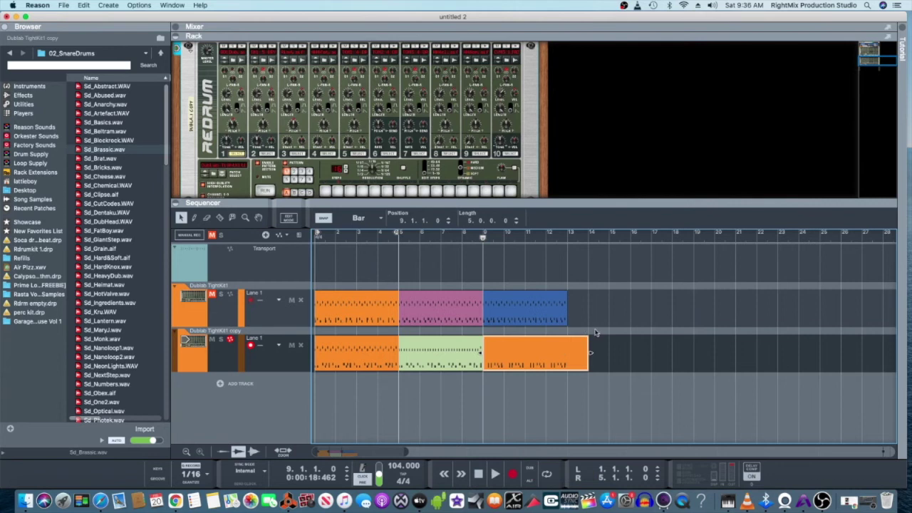
left_click_drag(569, 350, 567, 351)
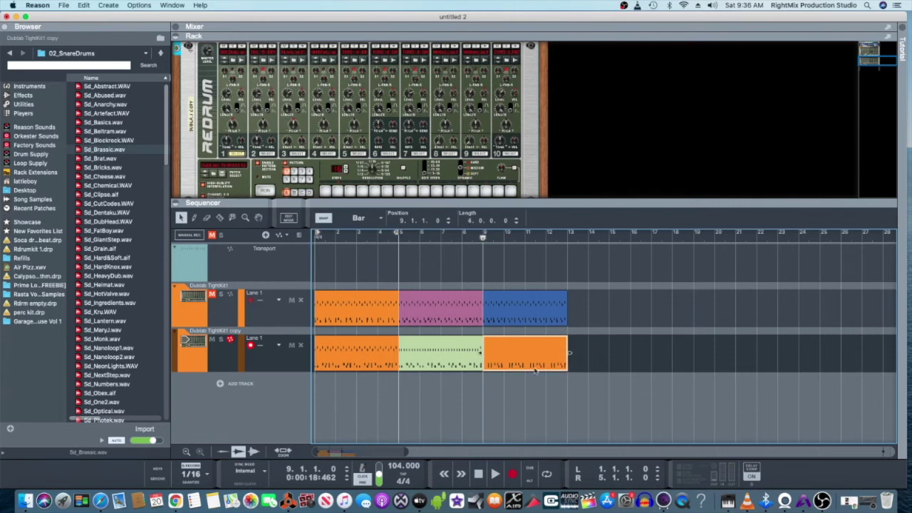
Record another drum take over bars 9–13 and trim it back to end at bar 13.
left_click(514, 483)
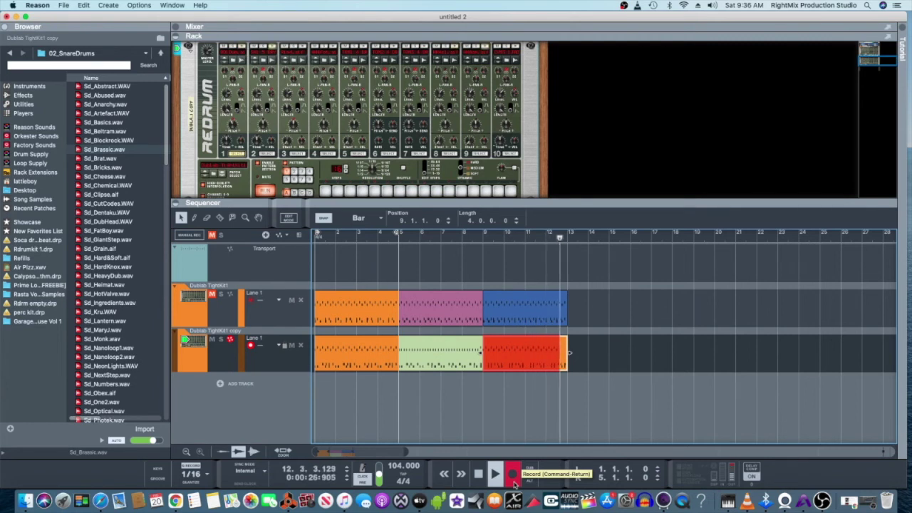
key("space")
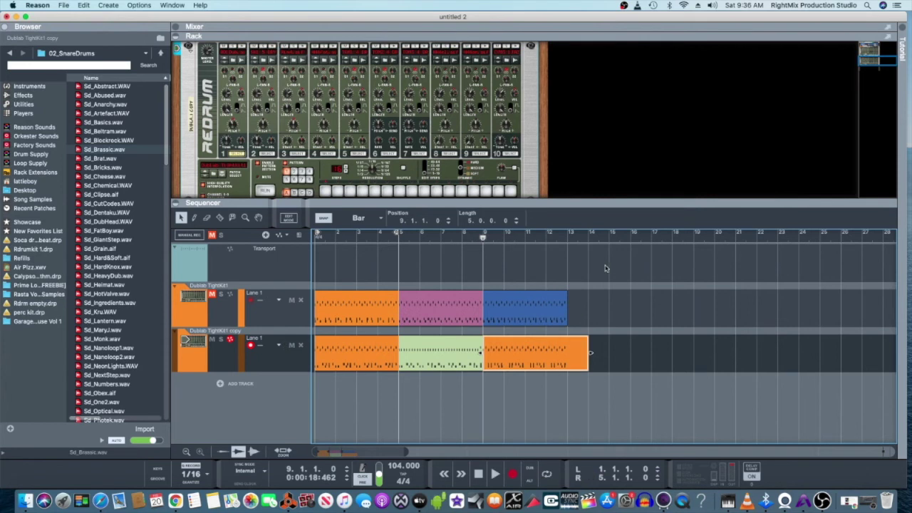
left_click_drag(590, 354, 564, 354)
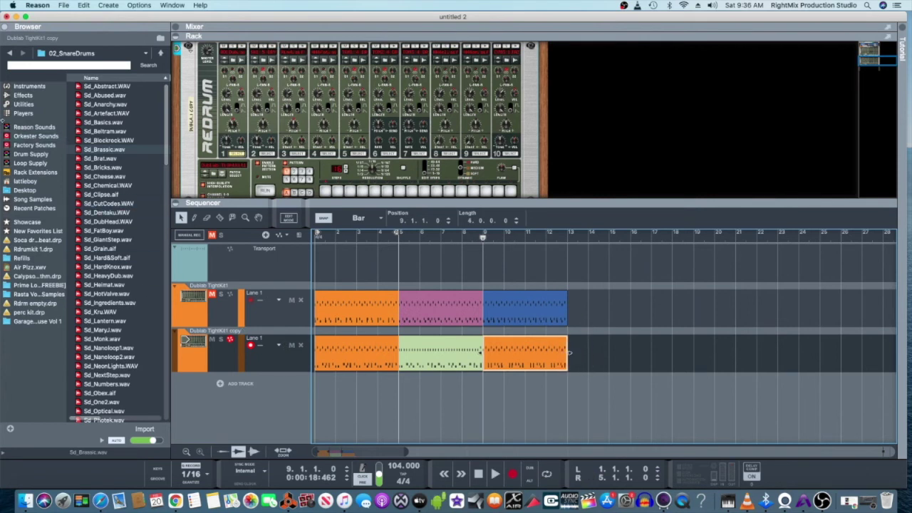
Add an ID8 Instrument device as a new track below the drums, and solo the first drum track.
left_click(32, 91)
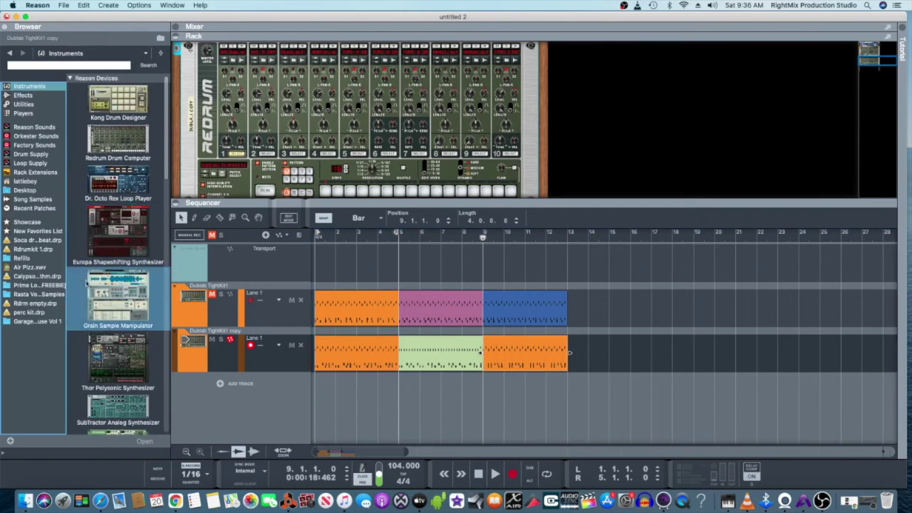
scroll(114, 332, "down", 10)
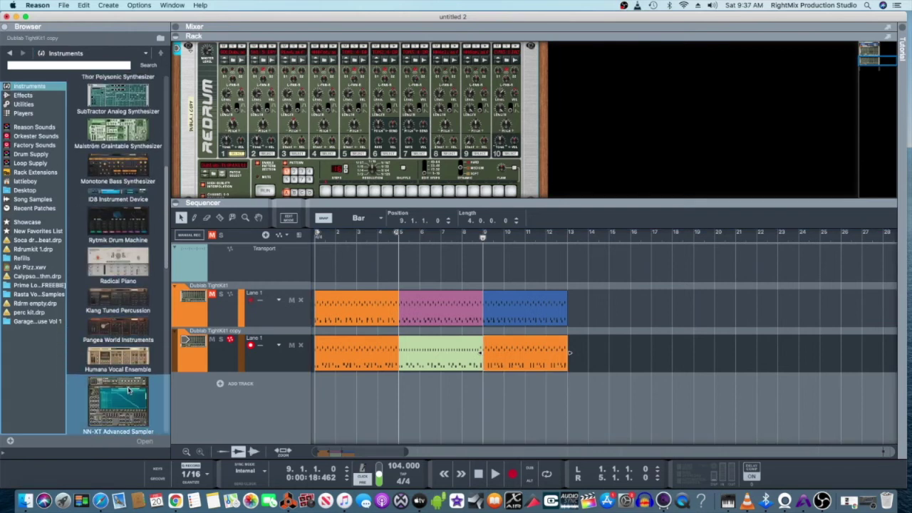
scroll(128, 390, "down", 7)
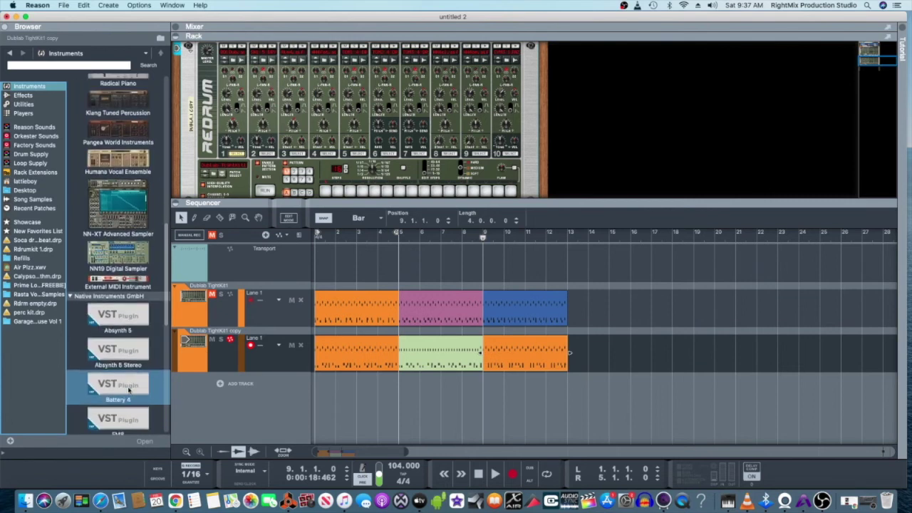
scroll(129, 390, "up", 15)
scroll(129, 390, "up", 2)
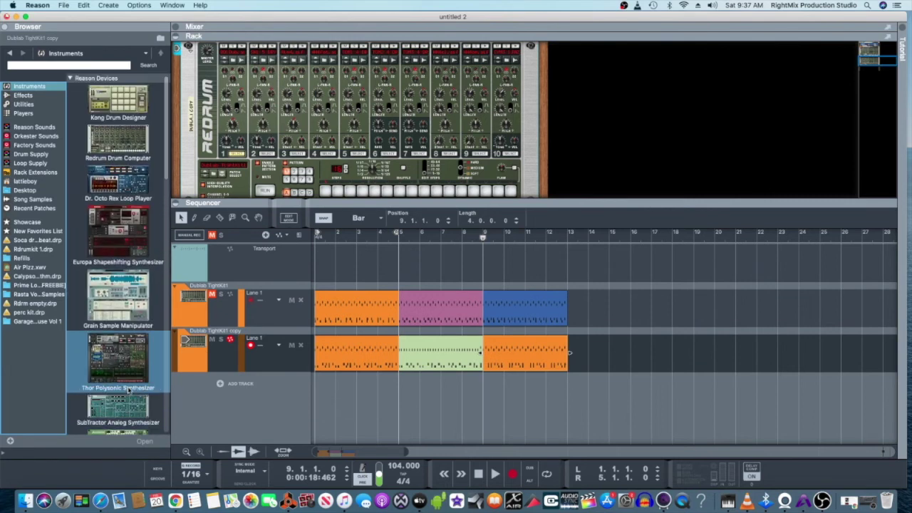
scroll(128, 374, "down", 5)
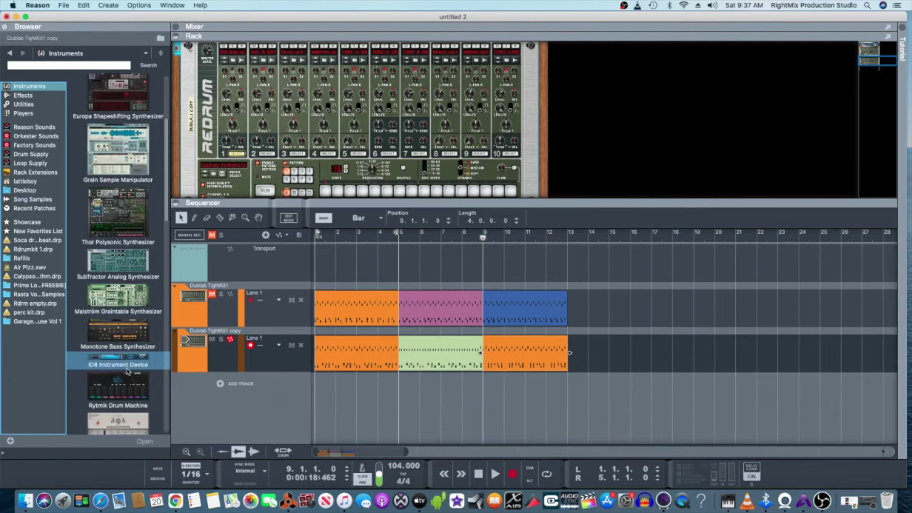
left_click_drag(127, 370, 260, 403)
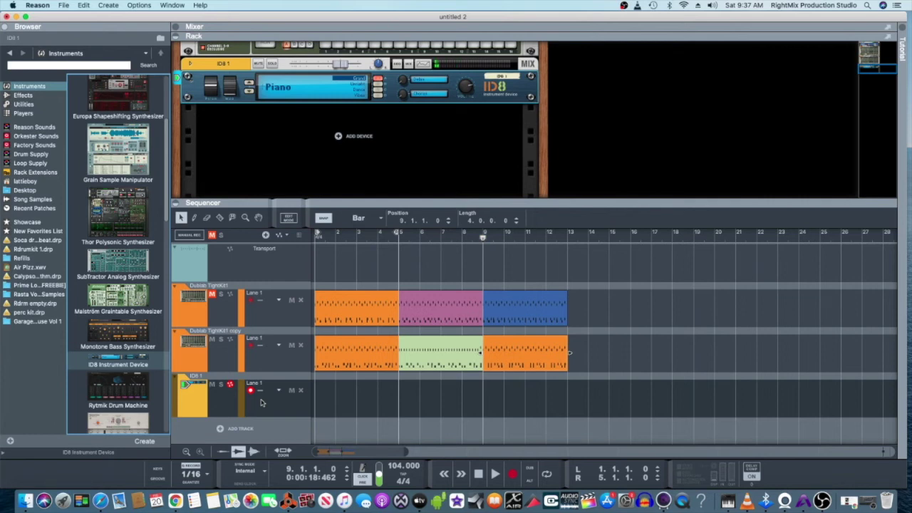
left_click(221, 295)
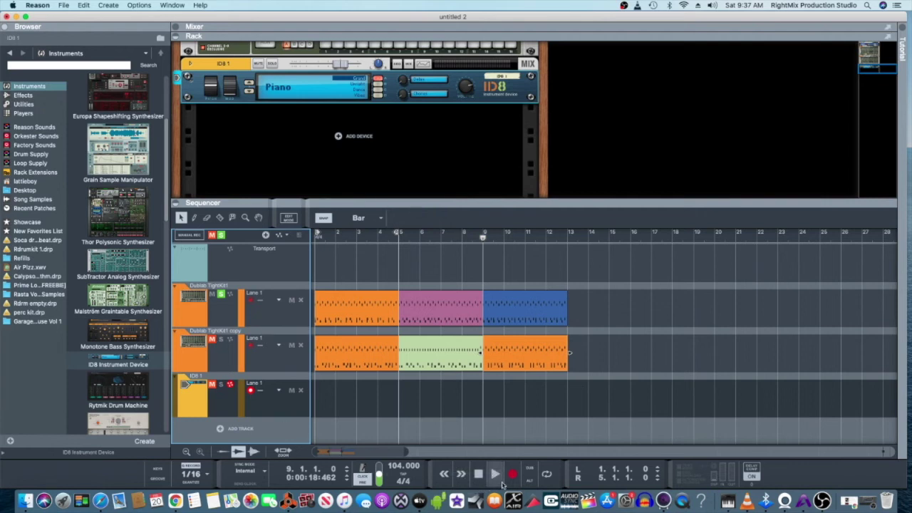
Record a piano take on the ID8 track and trim the clip to four bars spanning bars 1–5.
left_click(511, 474)
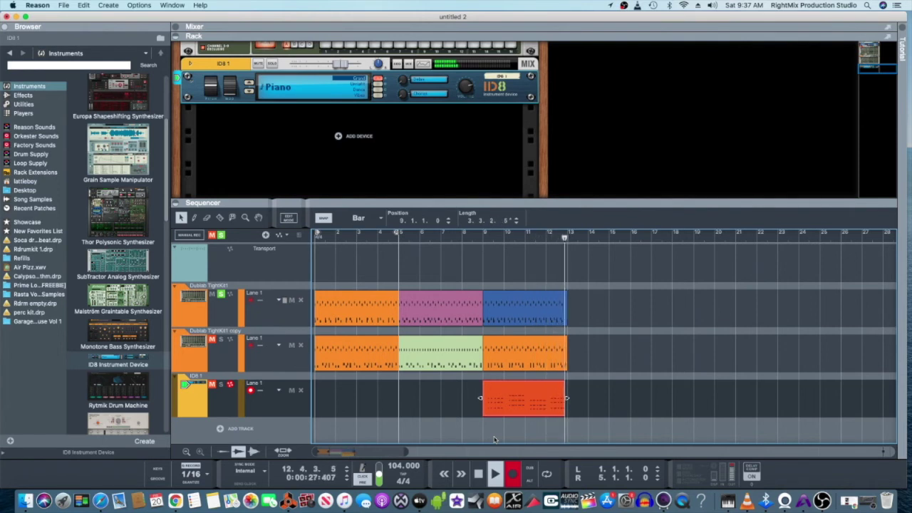
key("space")
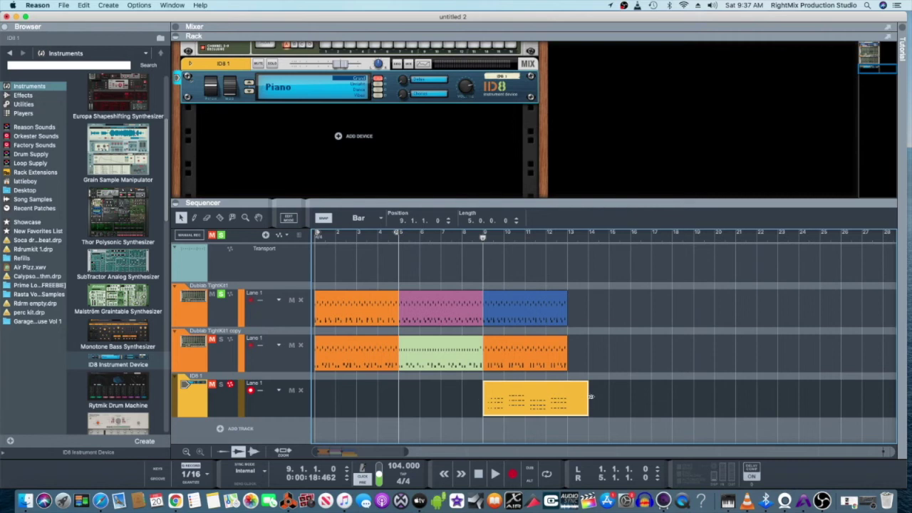
left_click_drag(590, 397, 349, 398)
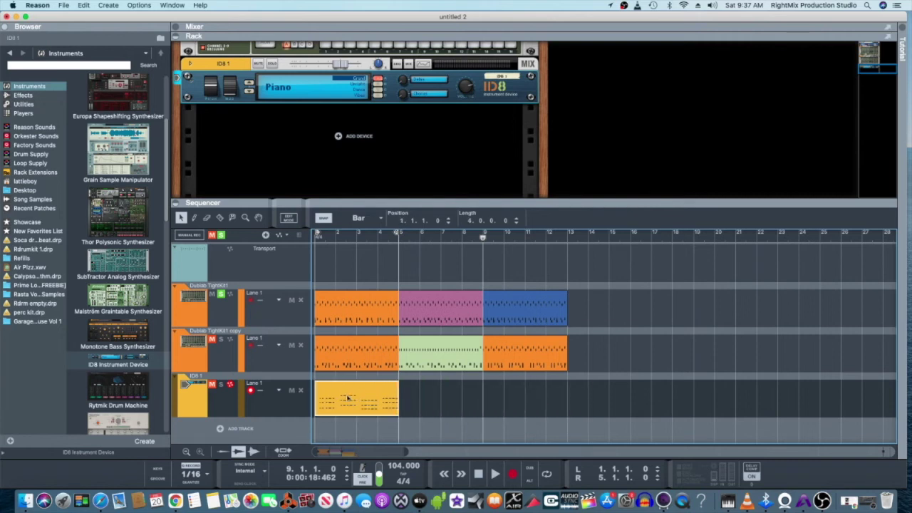
Duplicate the piano clip into bars 5–9, then duplicate both into bars 9–13.
right_click(383, 393)
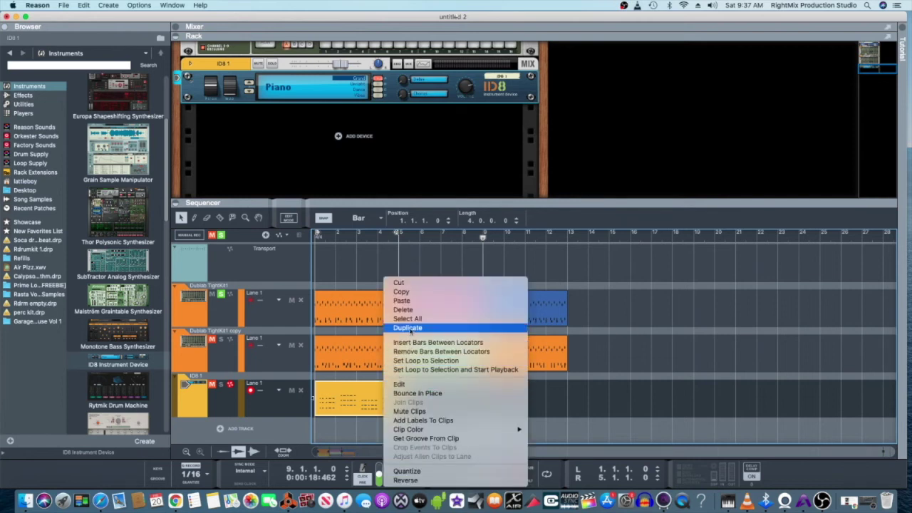
left_click(412, 330)
right_click(466, 390)
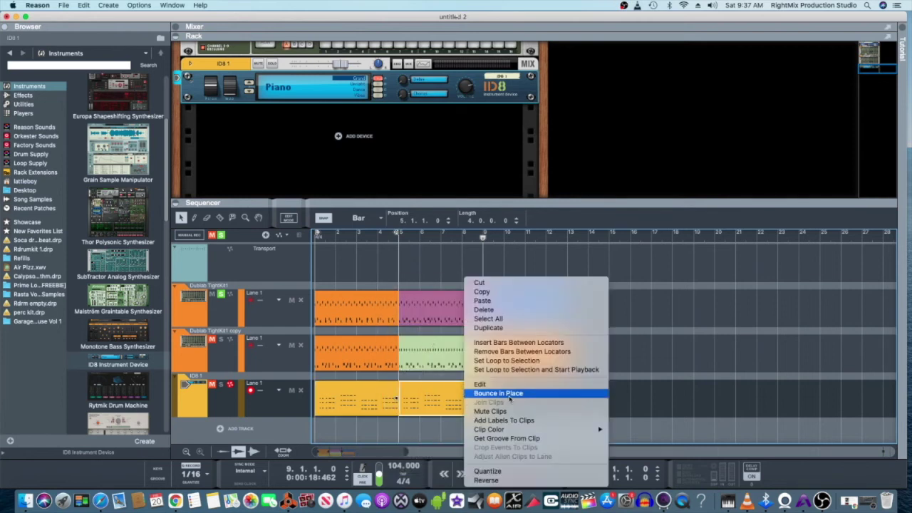
left_click(490, 329)
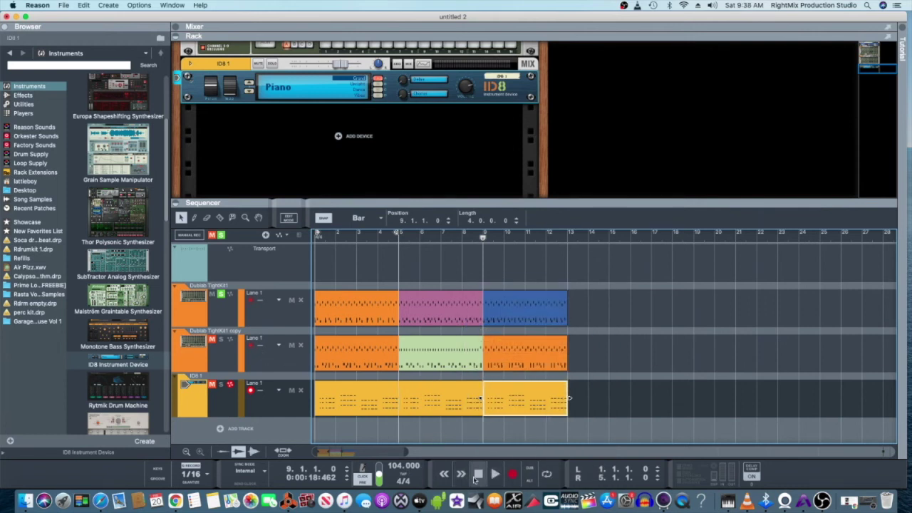
Play the song from bar 1 and solo the ID8 piano track alongside the first drum track.
left_click(478, 474)
left_click(494, 474)
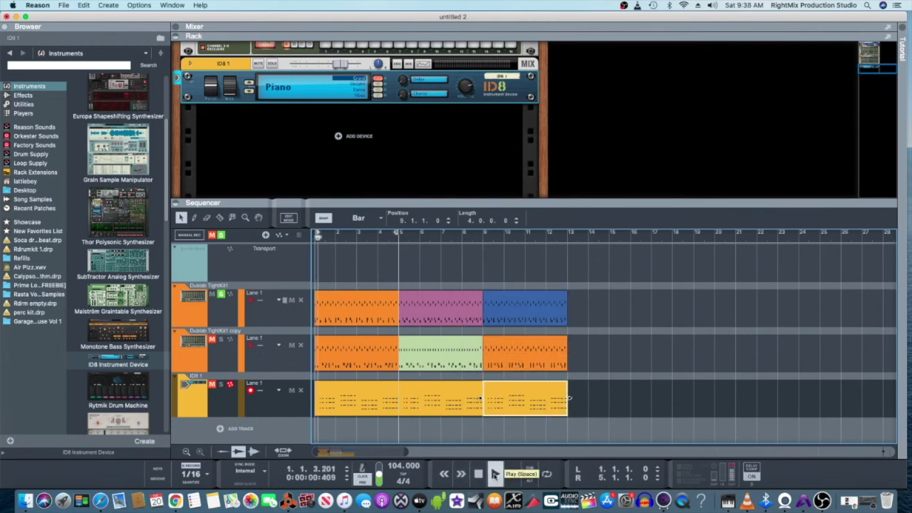
left_click(221, 385)
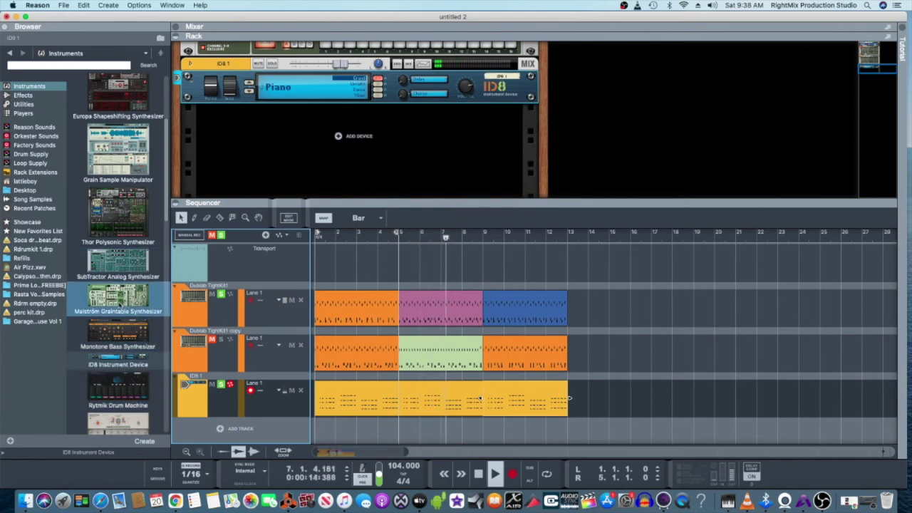
Add a Subtractor with the Bass Guitar patch, unsolo the first drum track, and play from the start.
double_click(109, 273)
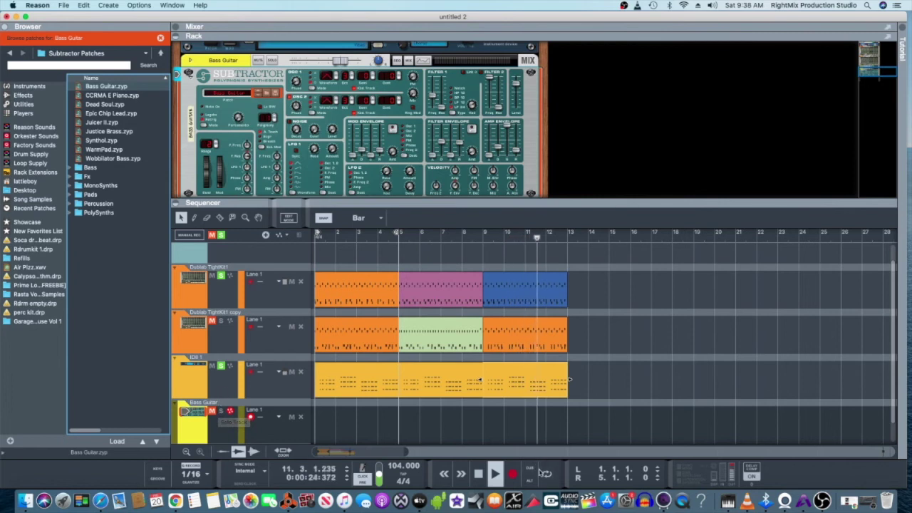
key("space")
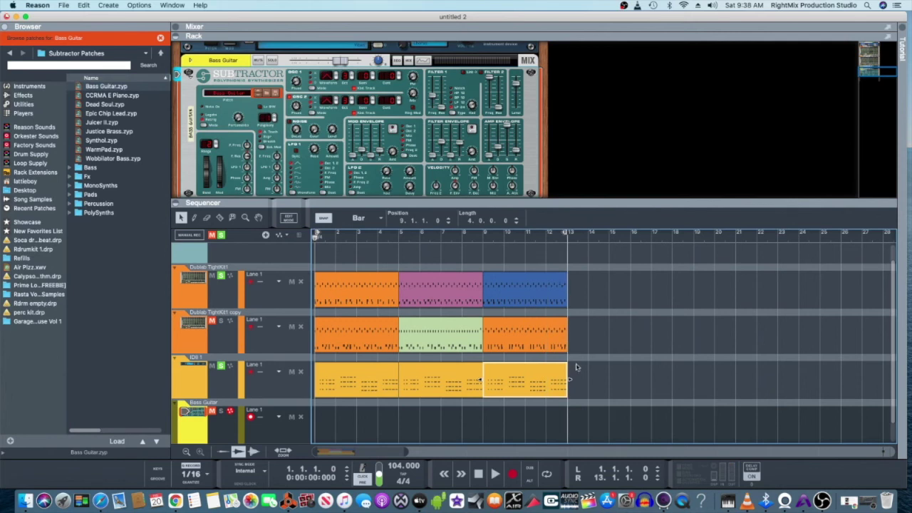
left_click(220, 276)
left_click(218, 299)
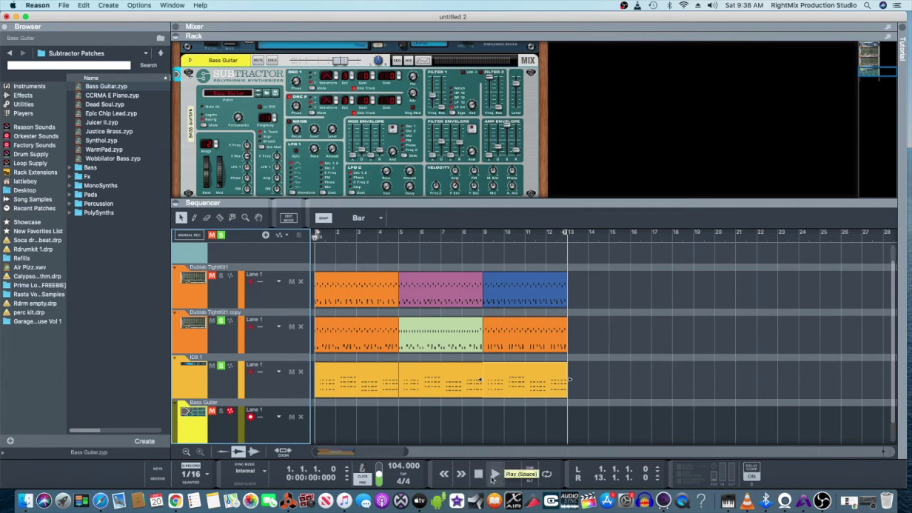
left_click(494, 474)
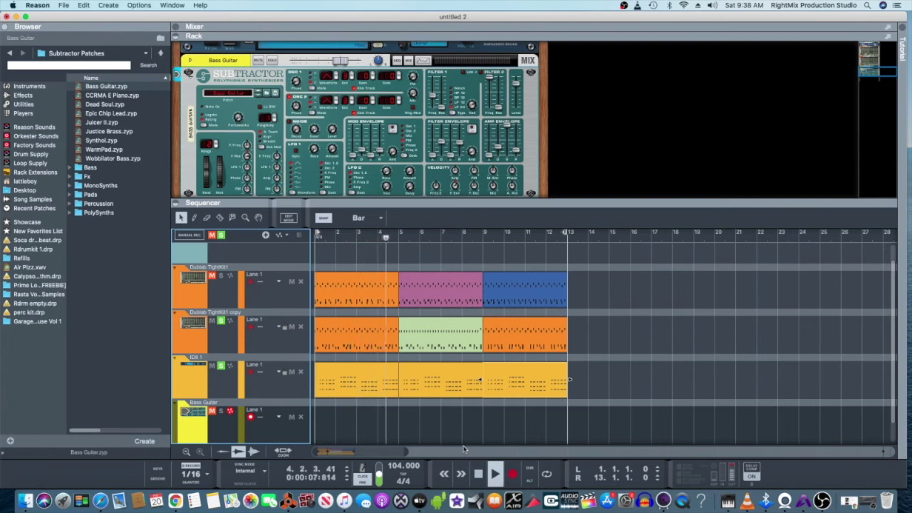
Set the Bass Guitar mixer channel fader to about -4.23 dB, then return to the sequencer.
key("F5")
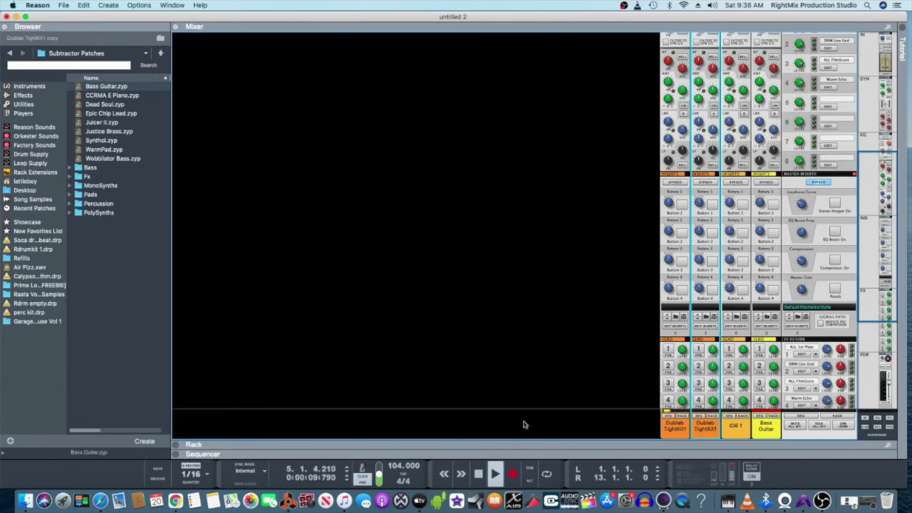
scroll(714, 308, "down", 5)
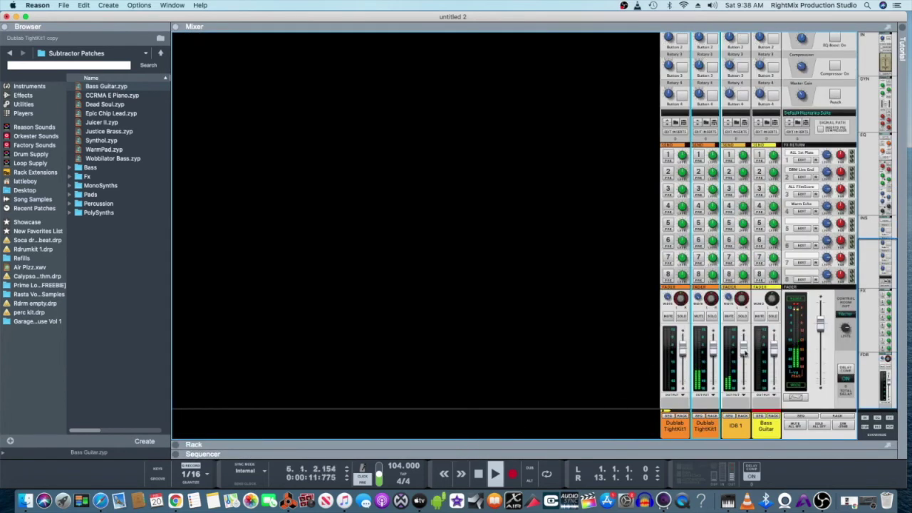
left_click(773, 354)
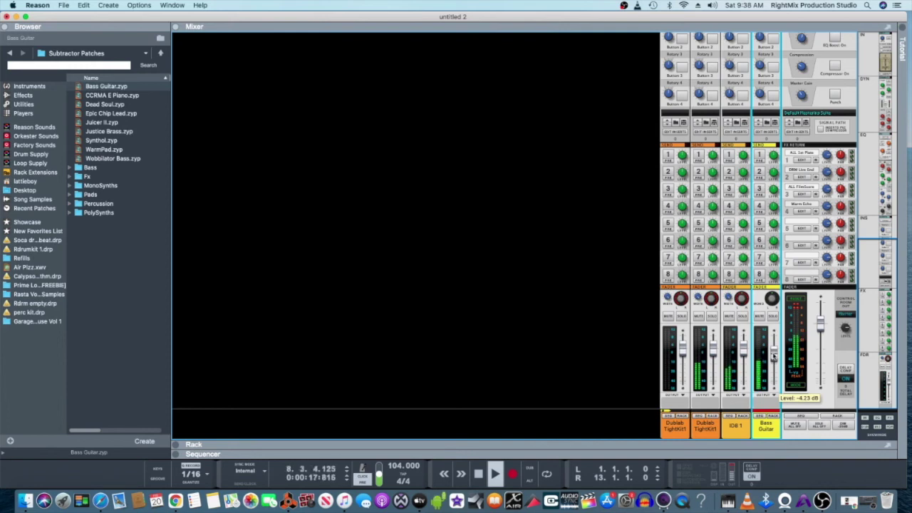
key("F7")
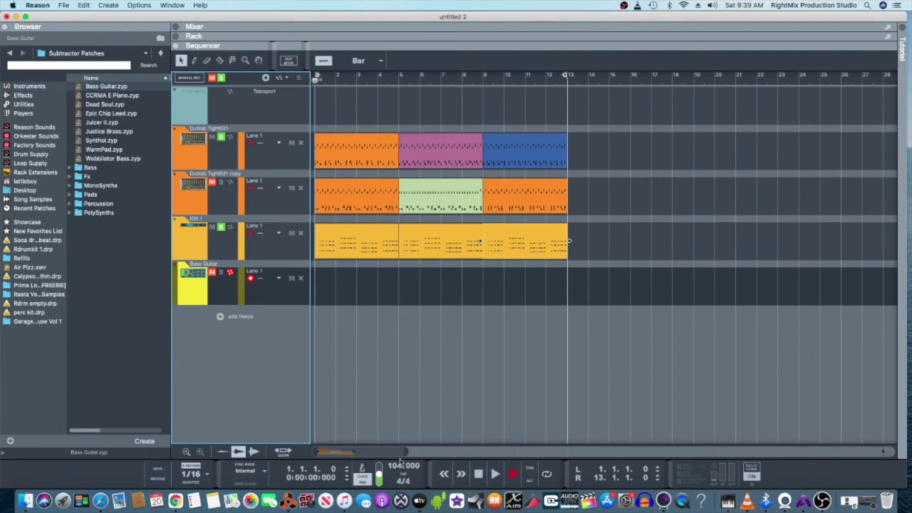
Audition the bass sound, then record a bass line from bar 1 to just past bar 13.
left_click(494, 474)
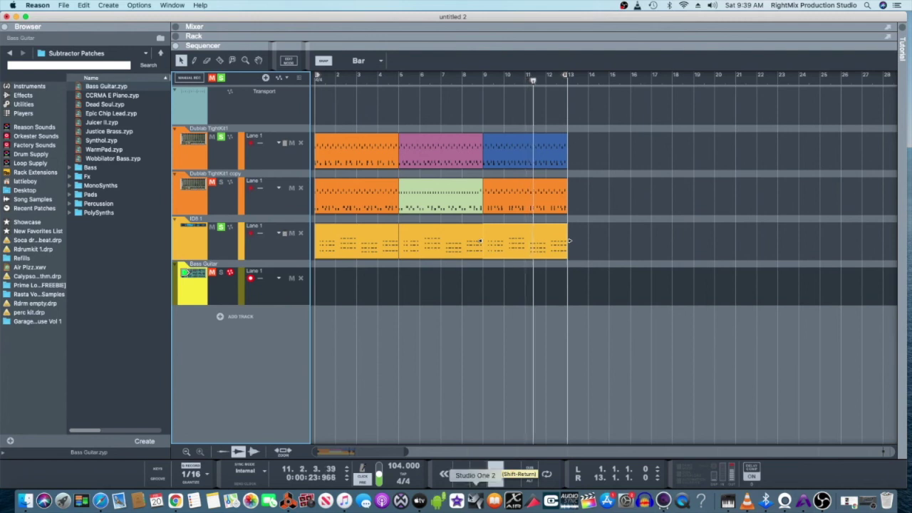
double_click(476, 472)
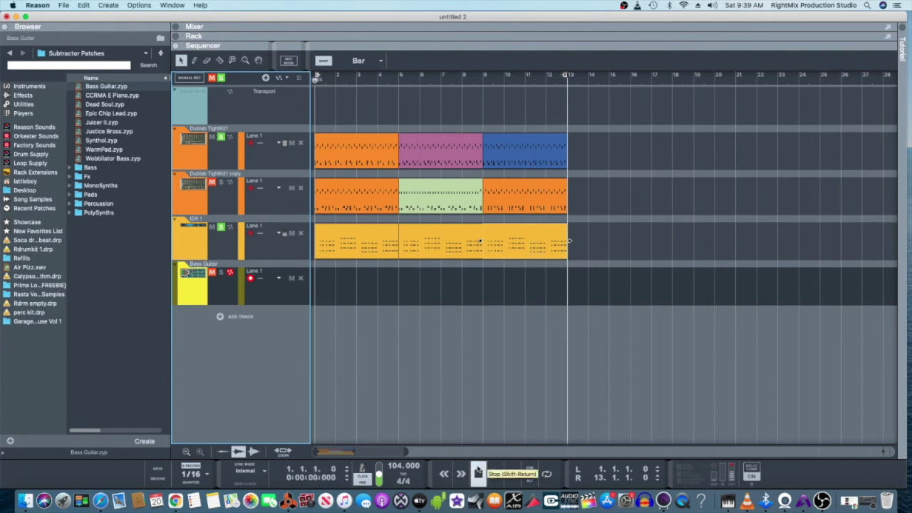
left_click(513, 474)
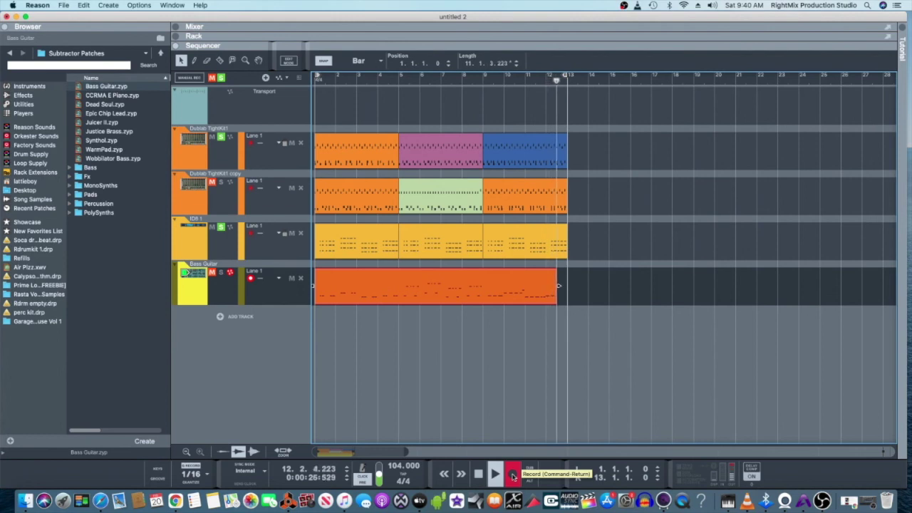
key("space")
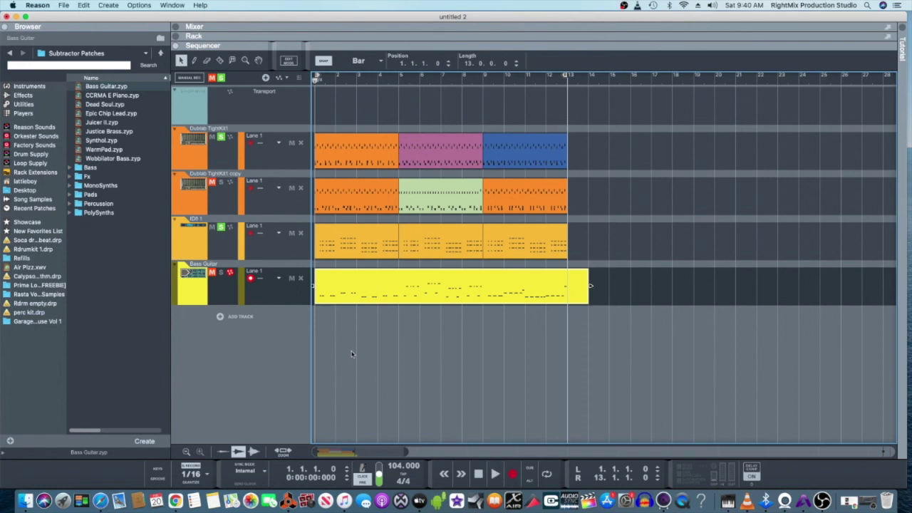
left_click(494, 473)
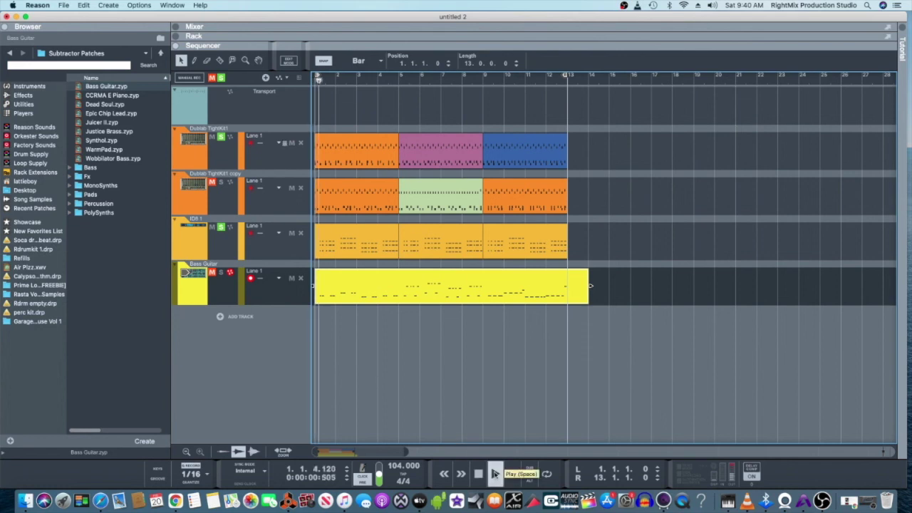
left_click(220, 273)
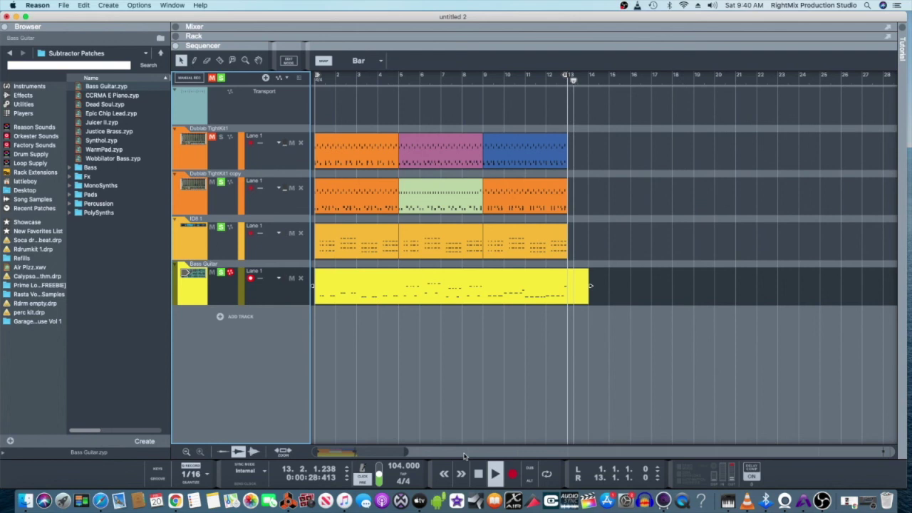
double_click(478, 474)
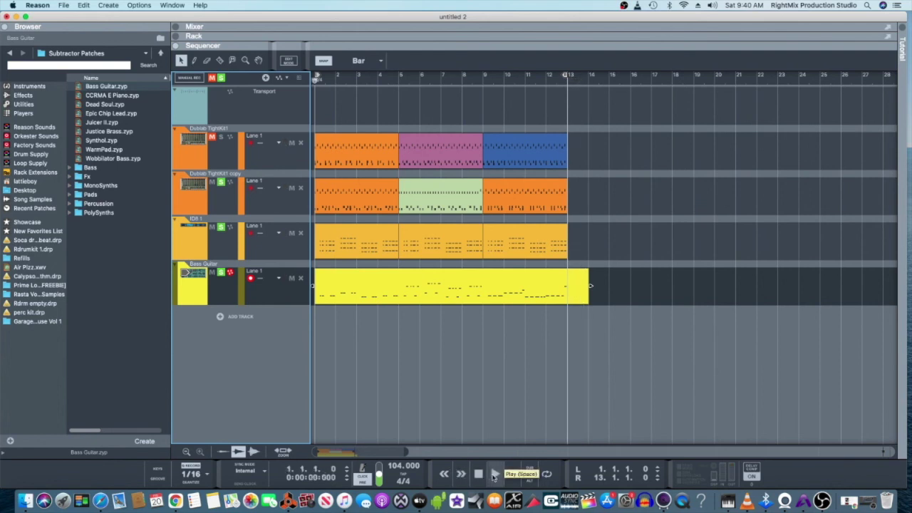
left_click(495, 475)
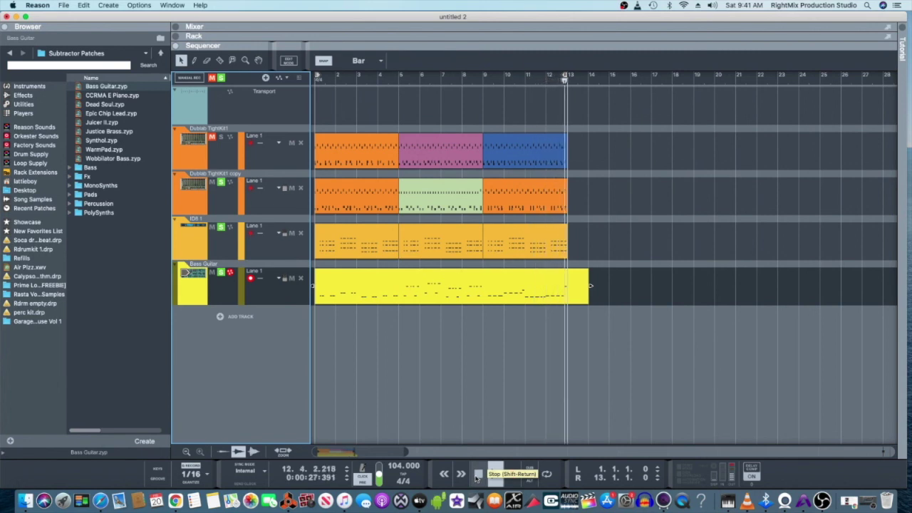
double_click(477, 474)
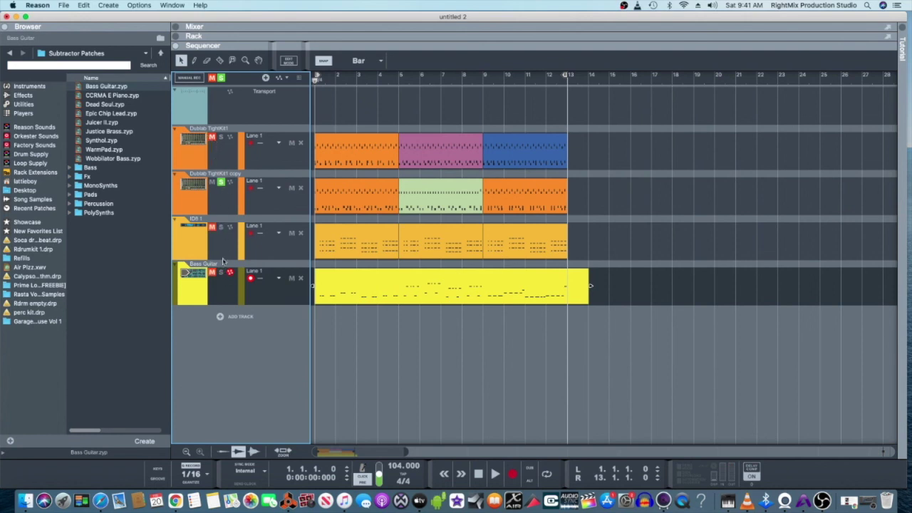
Zoom the Dublab TightKit1 copy track in on bars 1–5 and open its first drum clip.
left_click(222, 186)
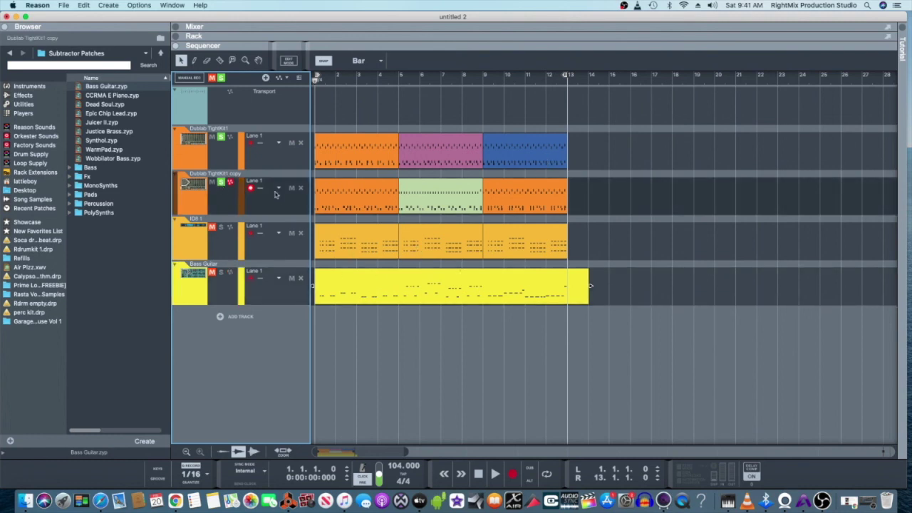
left_click(245, 61)
left_click(361, 152)
scroll(360, 152, "up", 8)
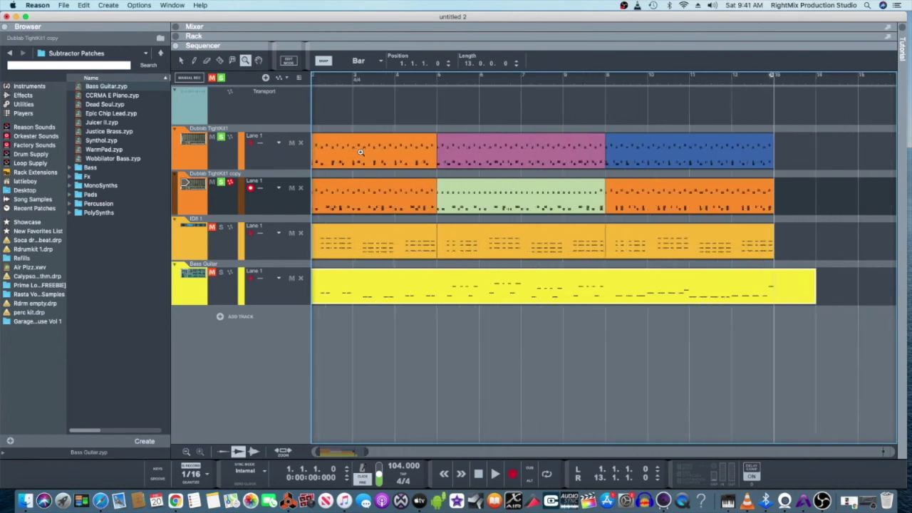
scroll(361, 152, "up", 3)
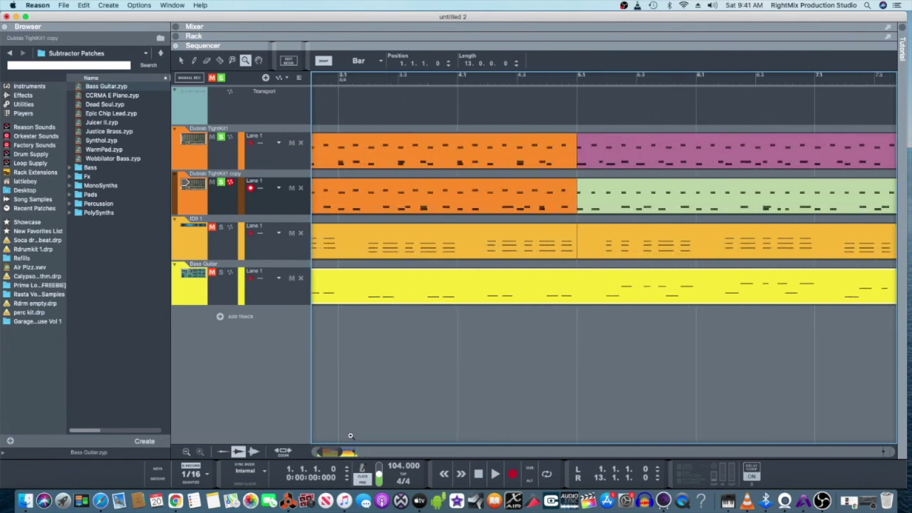
left_click_drag(331, 453, 322, 453)
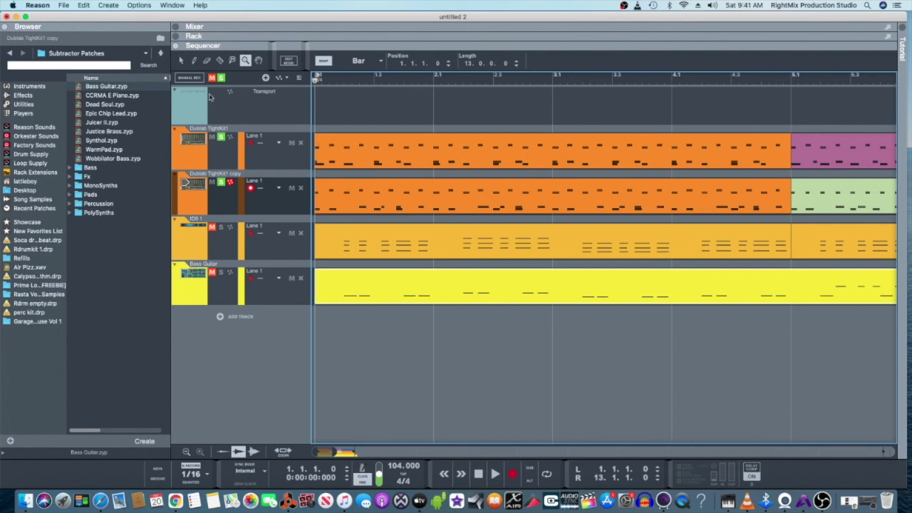
left_click(182, 60)
double_click(340, 144)
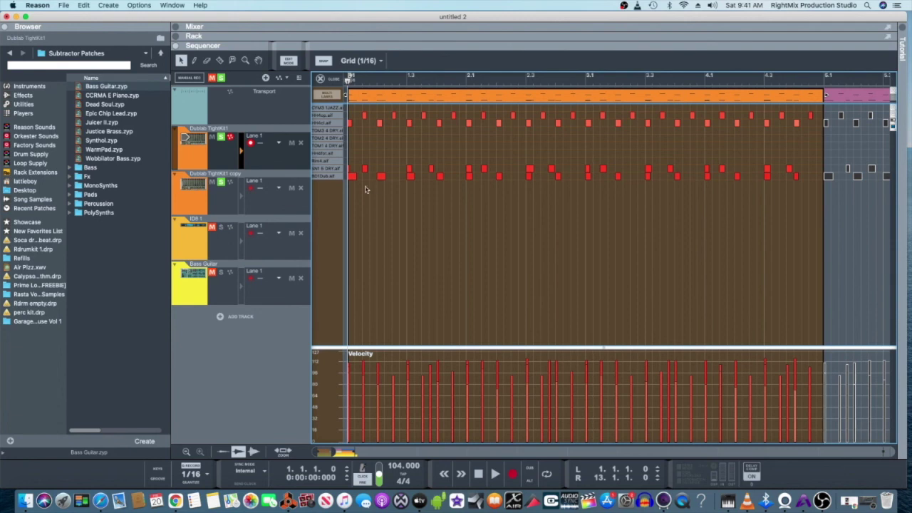
Select individual bar-1 drum notes, including C#1 at 1.1.3 and G#1 at 1.2.3.
left_click(353, 175)
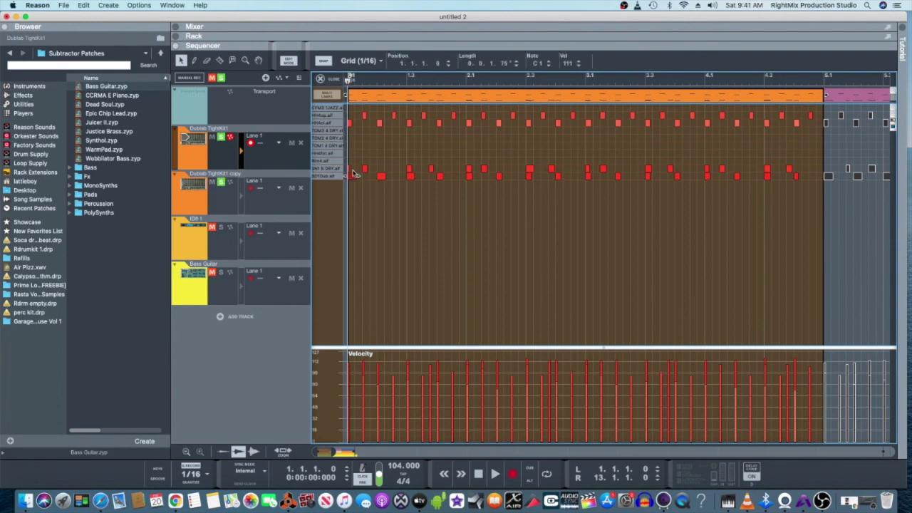
left_click(365, 169)
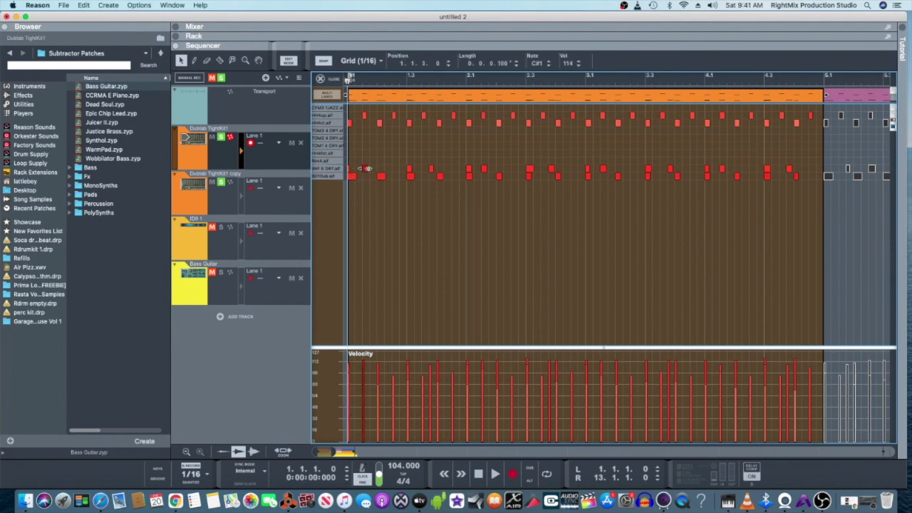
left_click(381, 176)
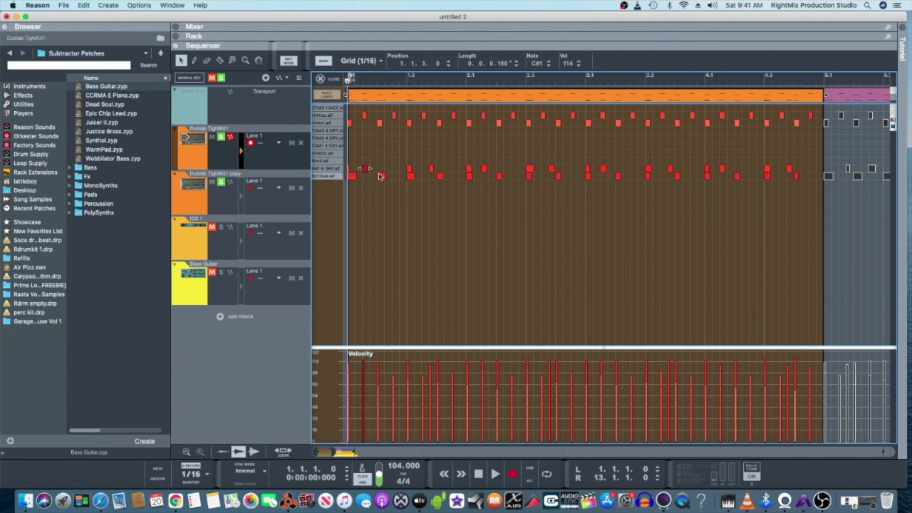
left_click(394, 116)
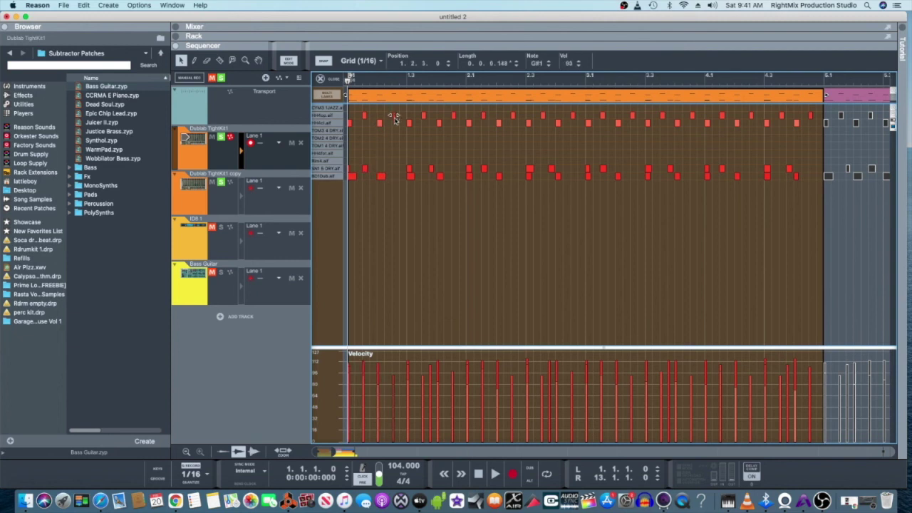